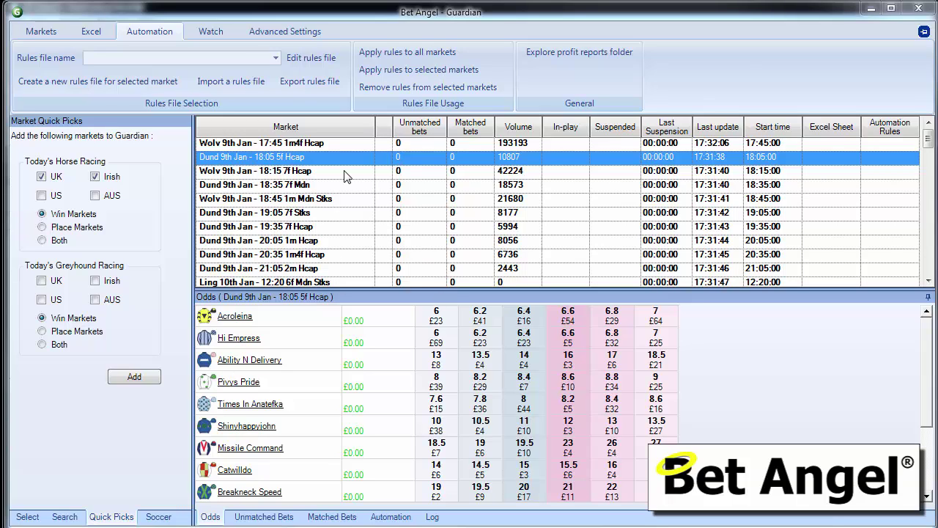
Open the rules editor for the Dund 18:05 market and save the new rules file as "My first automation rule".
left_click(883, 162)
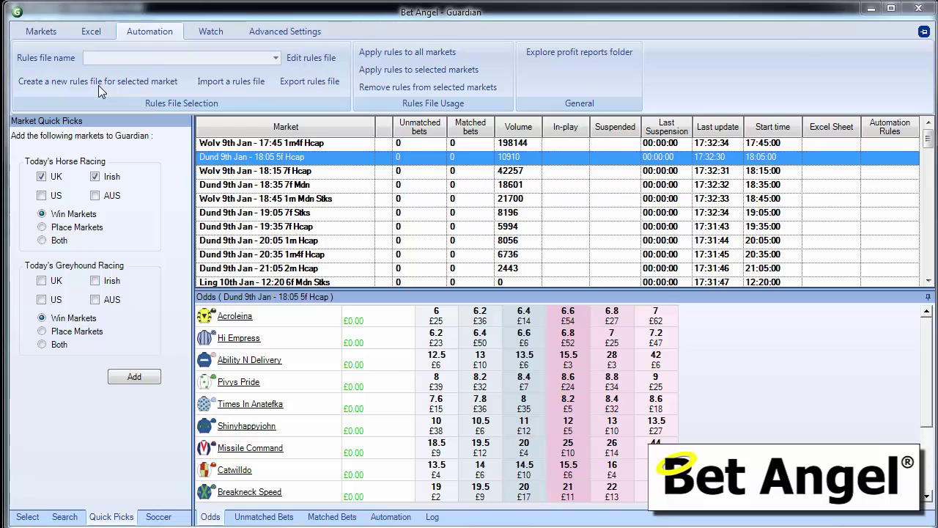
left_click(310, 57)
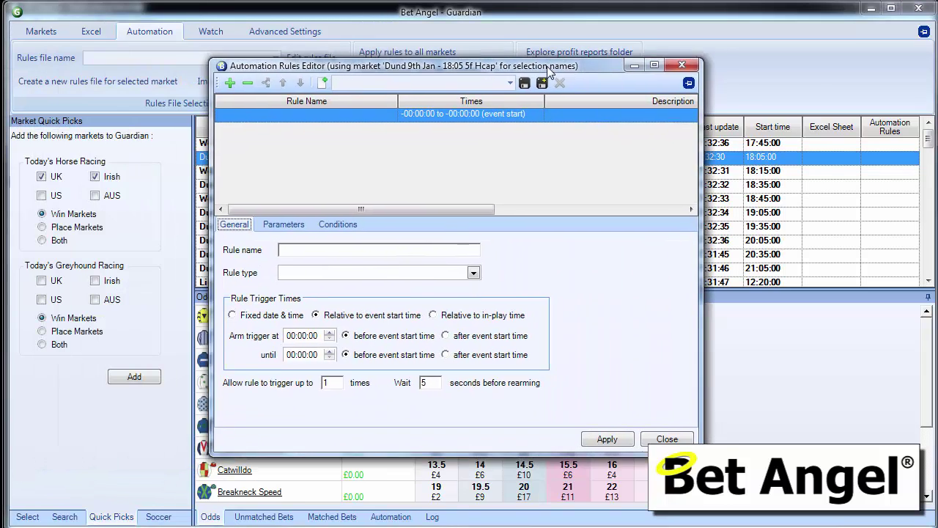
mouse_move(516, 65)
left_mouse_down()
mouse_move(526, 67)
mouse_move(520, 62)
left_mouse_up()
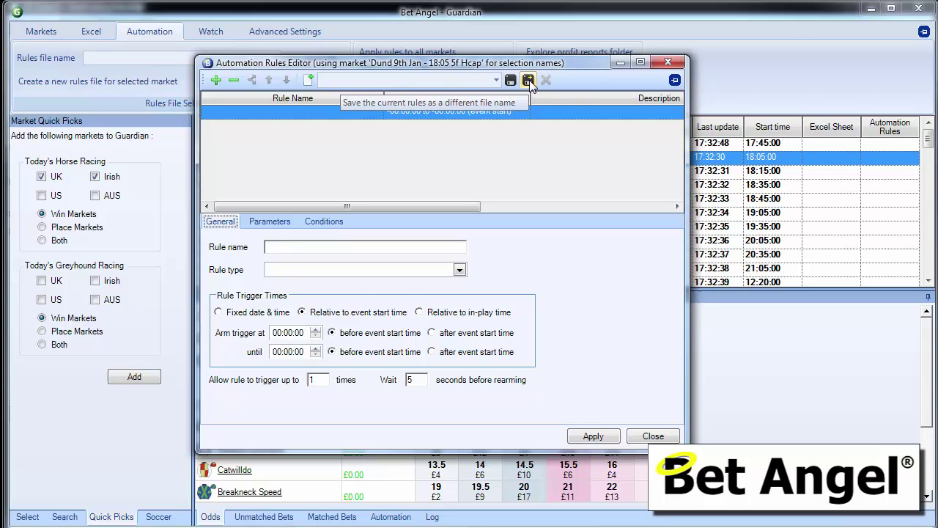
left_click(529, 80)
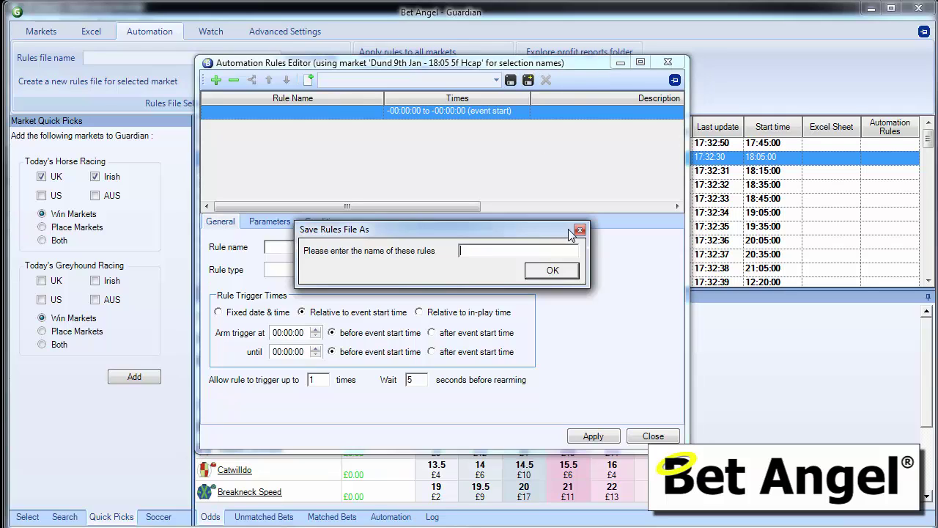
type("My first automation rule")
left_click(554, 271)
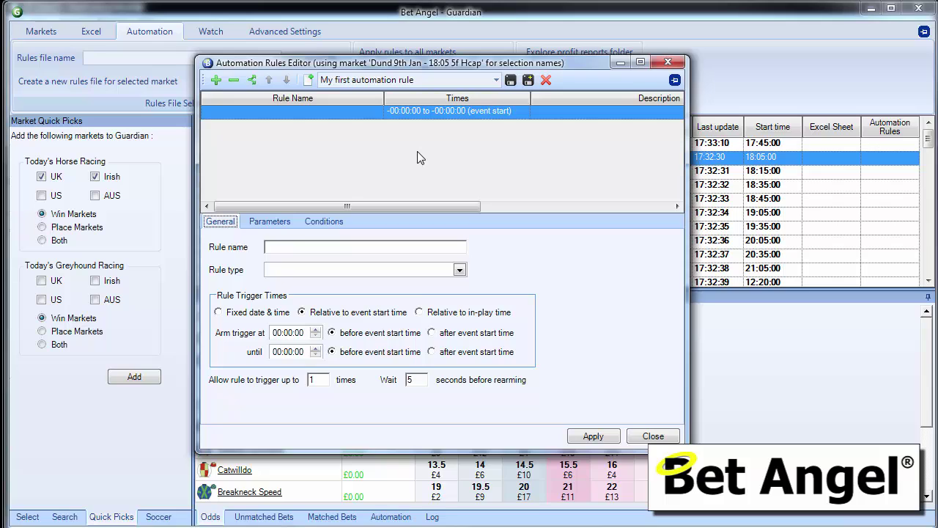
Name the rule "Place a back bet" and set its type to Place Back Bet.
left_click(279, 248)
type("Place a back bet")
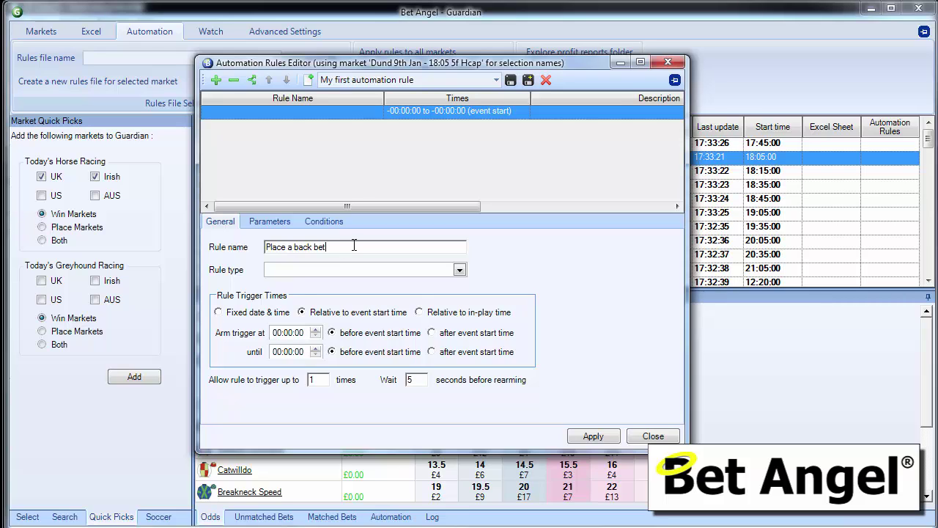
left_click(460, 271)
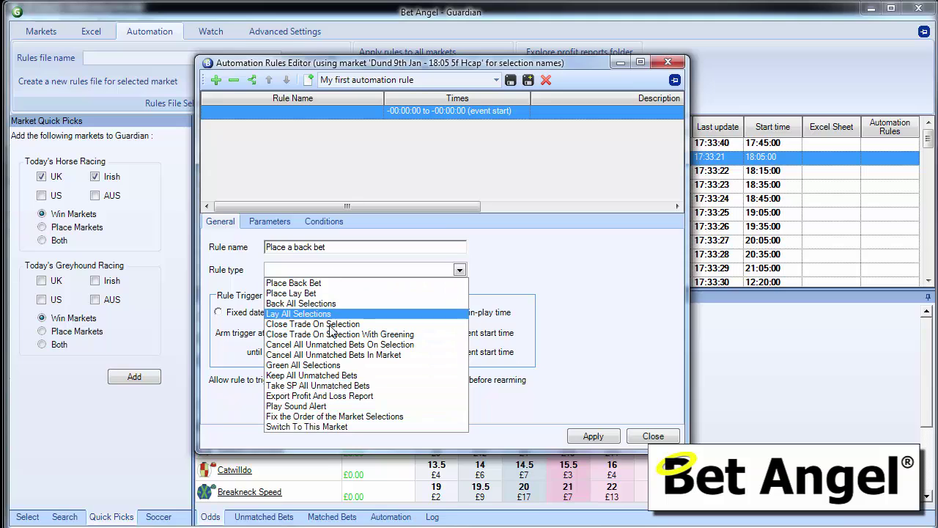
left_click(322, 286)
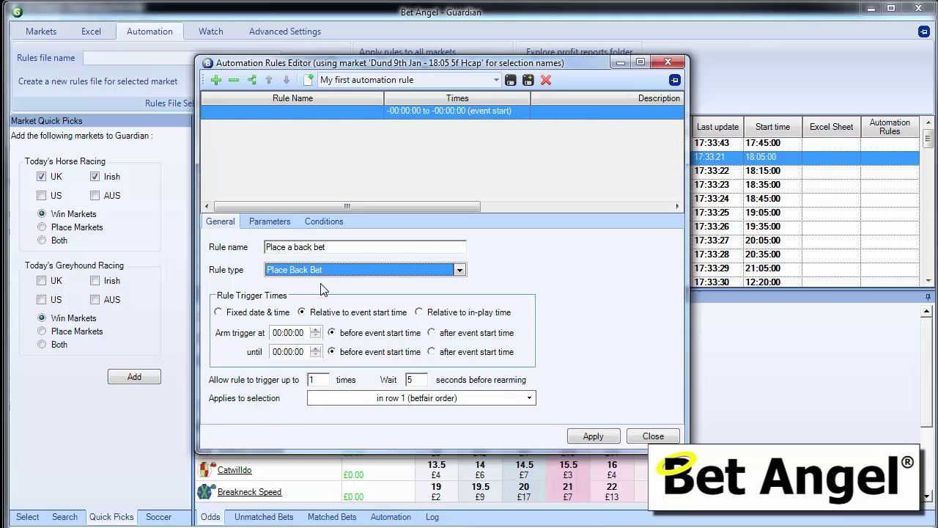
Set the rule to arm 01:00:00 before the event start time and to trigger up to 1 time.
left_click(316, 331)
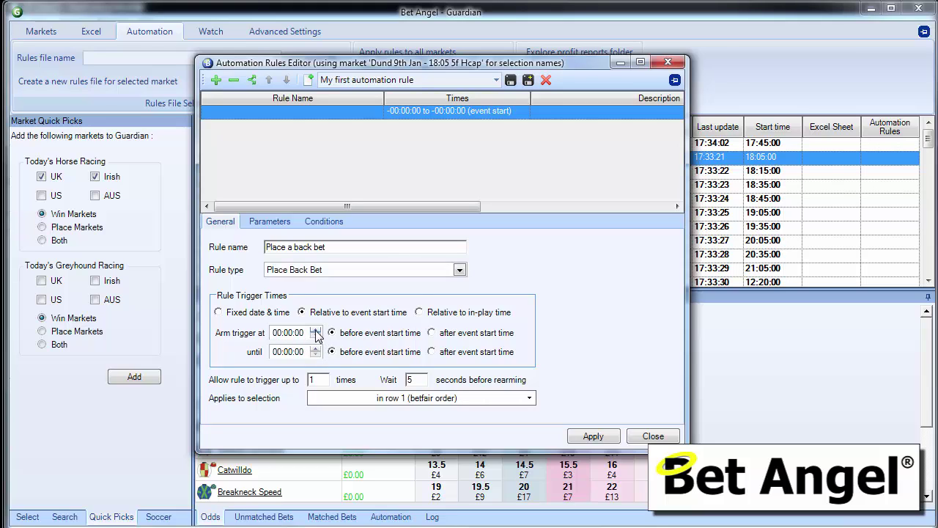
left_click(316, 330)
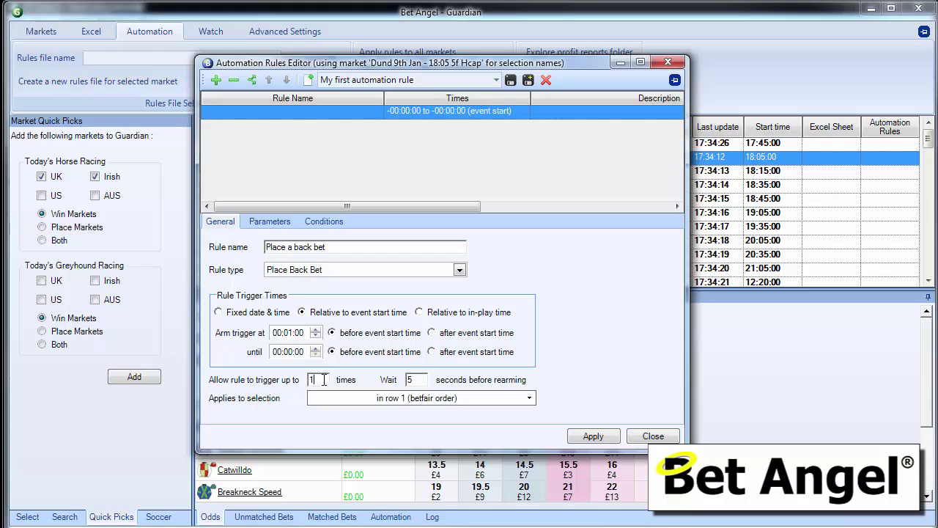
left_click(414, 379)
left_click(315, 330)
left_click(315, 335)
key("BackSpace")
type("60")
key("shift+Home")
type("1")
Try applying the rule to Acroleina by name, and switch back to row index 1 in betfair order.
left_click(530, 399)
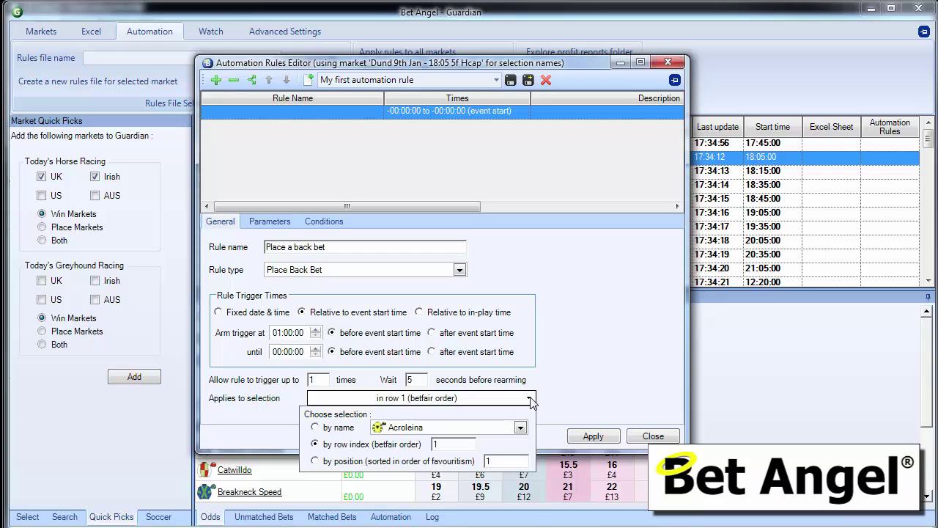
left_click(348, 431)
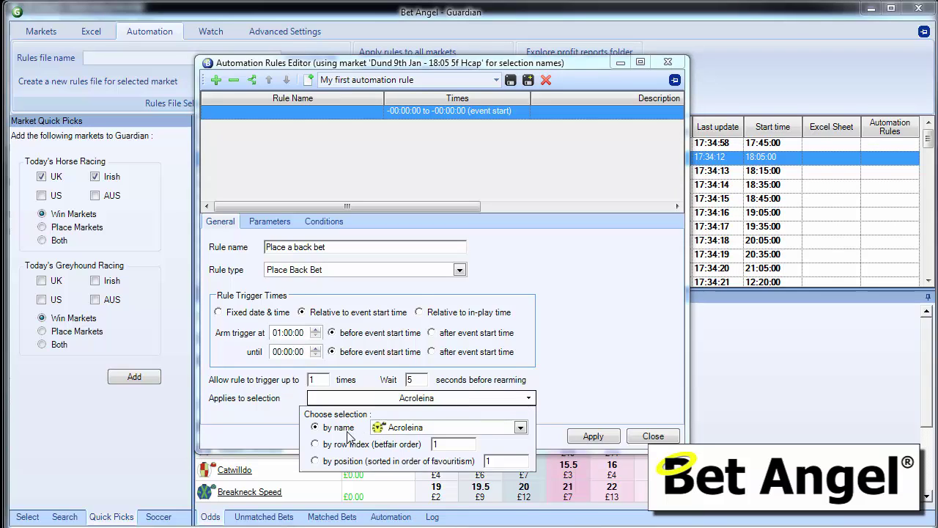
left_click(520, 428)
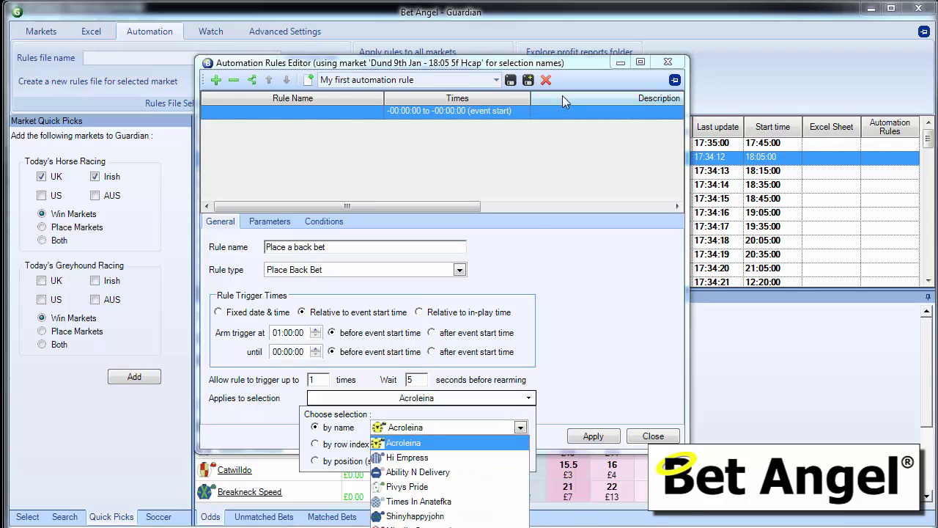
left_click(467, 433)
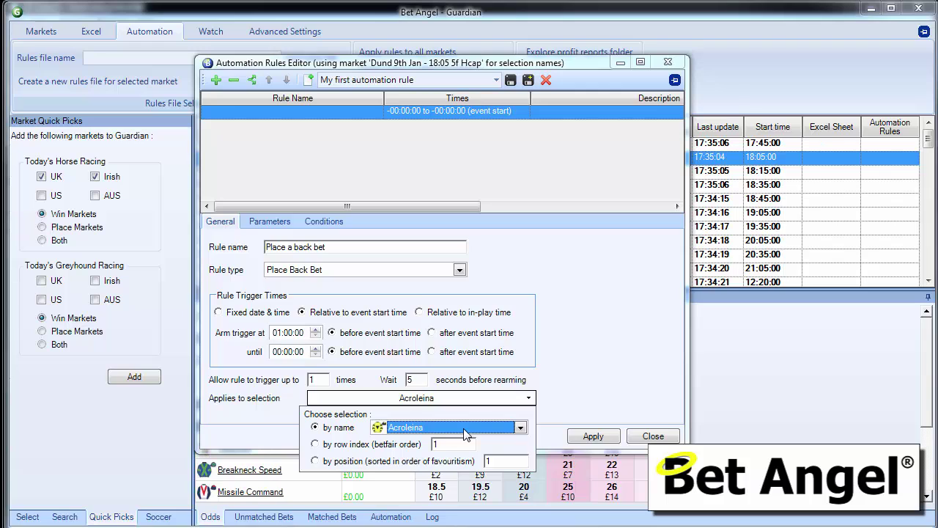
left_click(315, 444)
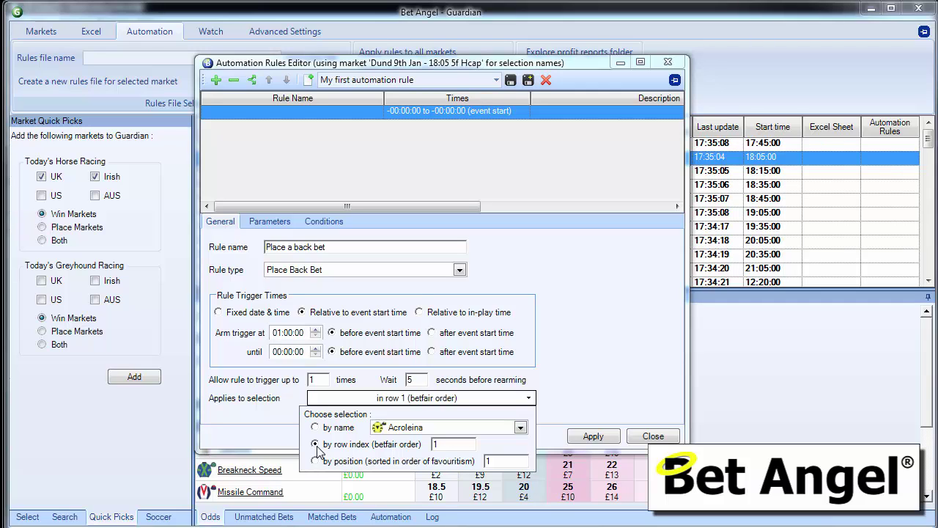
Move the rules editor out of the way to examine the order of runners in the odds list, and bring it back.
left_click(517, 67)
left_click_drag(566, 65, 852, 52)
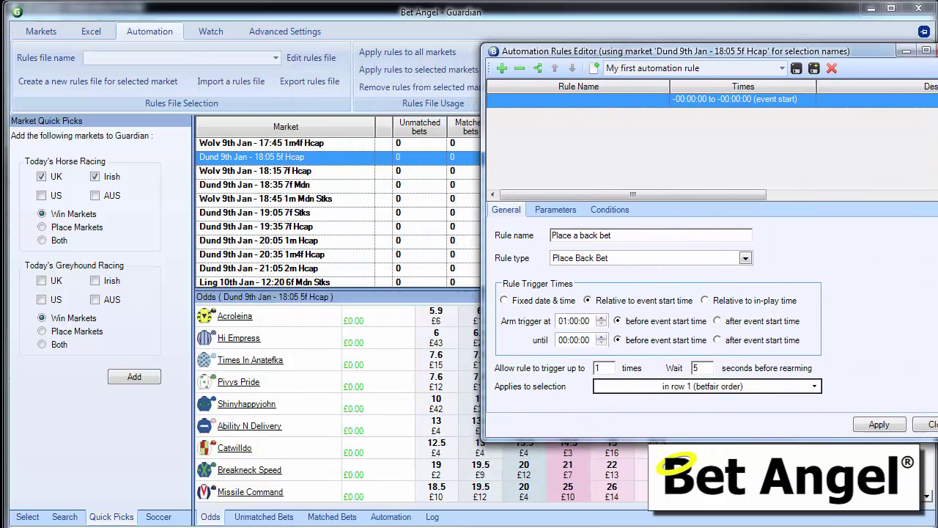
left_click(906, 51)
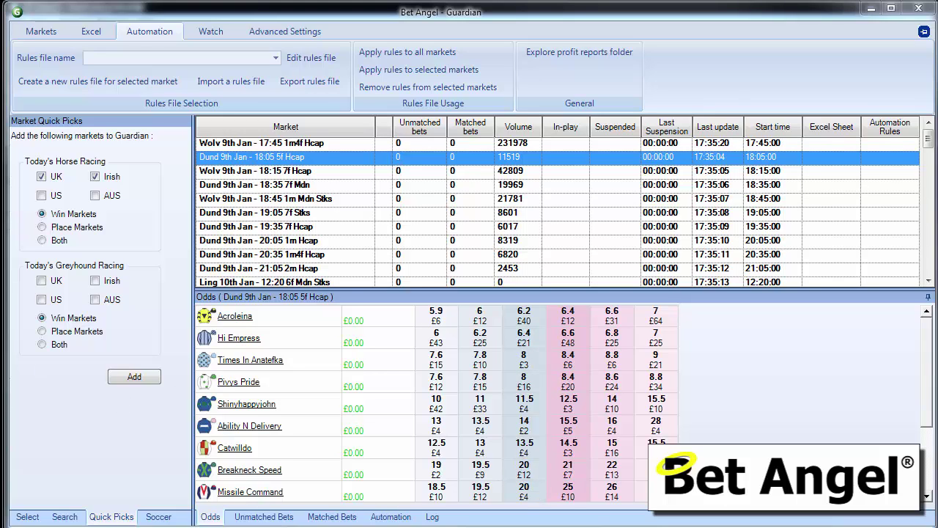
left_click_drag(237, 94, 543, 62)
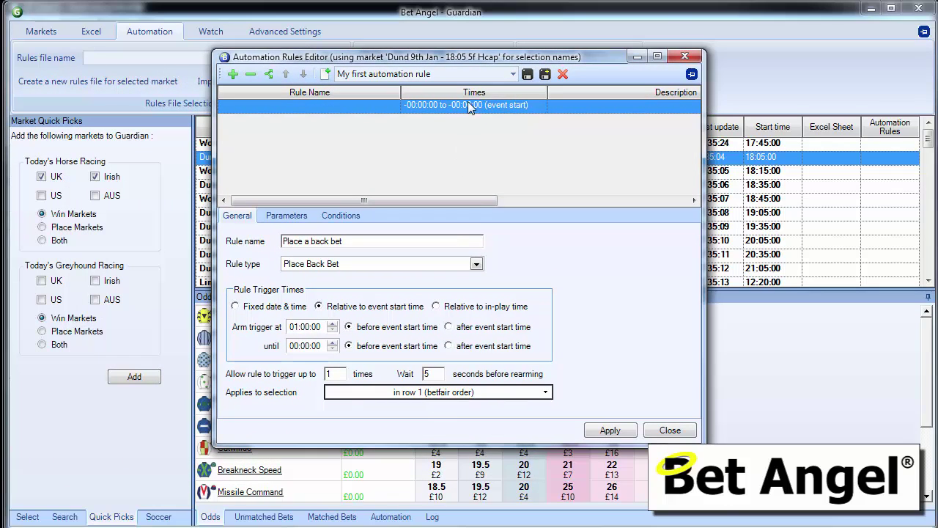
left_click_drag(499, 60, 928, 111)
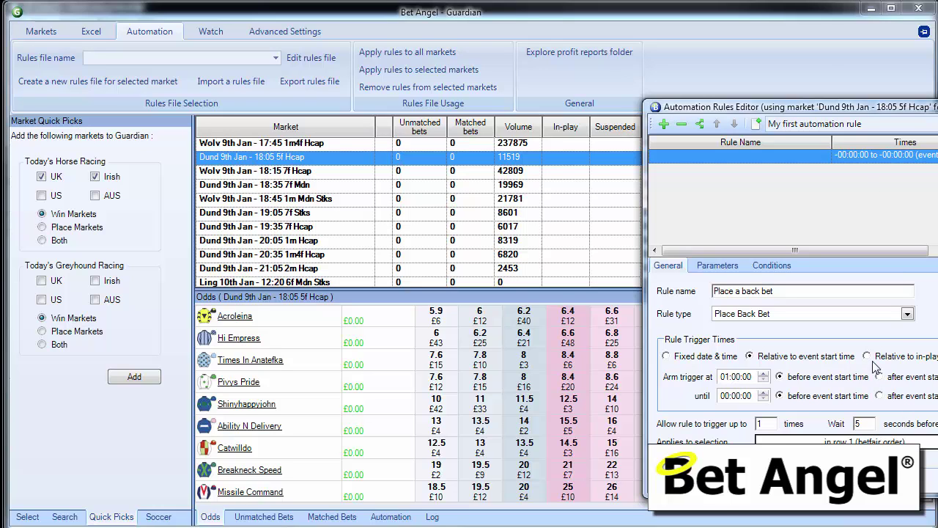
left_click_drag(838, 111, 455, 91)
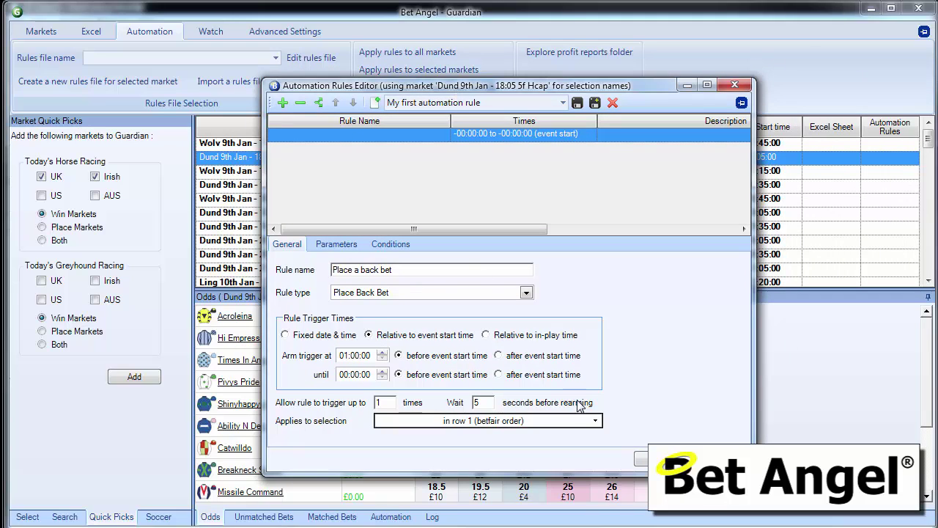
Apply the rule to the selection in position 1, sorted in order of favouritism.
left_click(595, 421)
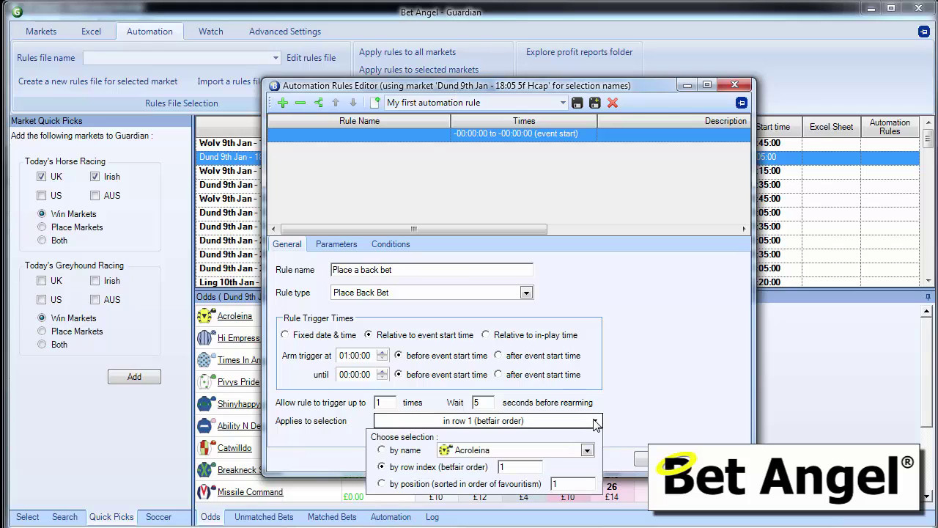
left_click(381, 485)
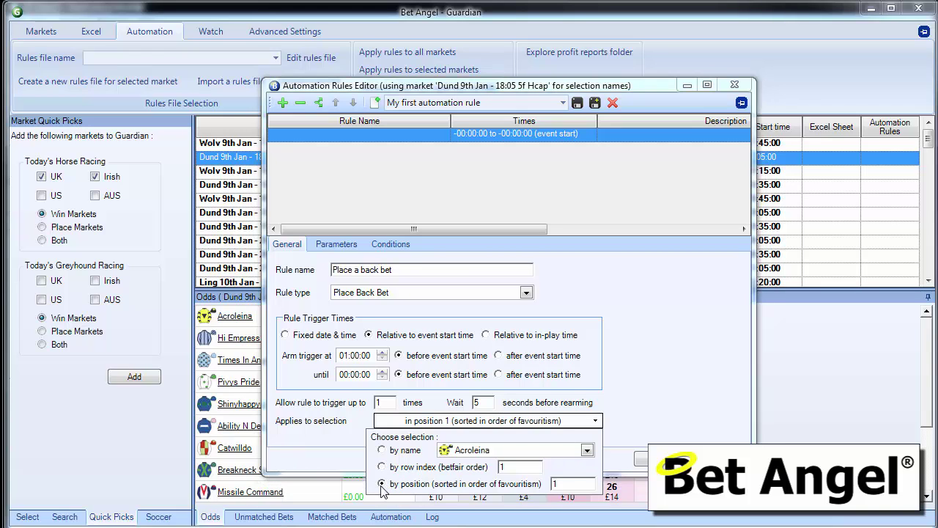
left_click(563, 485)
left_click(658, 320)
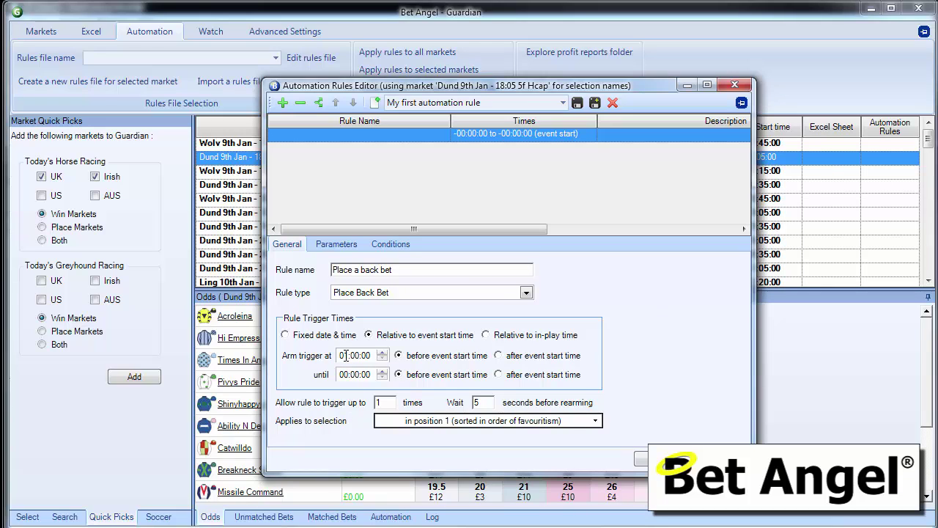
Set the rule's arm trigger time to 00:01:00 before the event start time.
left_click(382, 359)
left_click(352, 355)
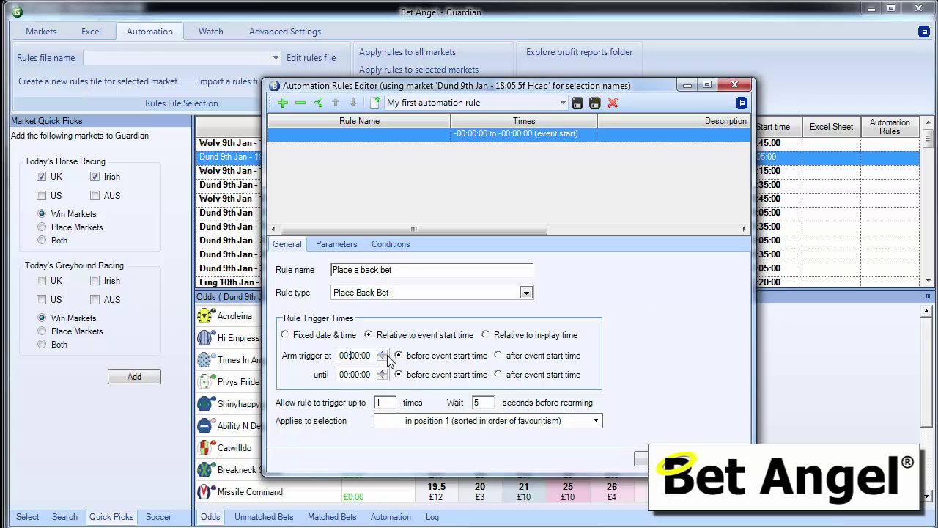
left_click(382, 352)
Set the bet to be placed at the best market price with a fixed stake of £10, keeping the global action at None.
left_click(338, 246)
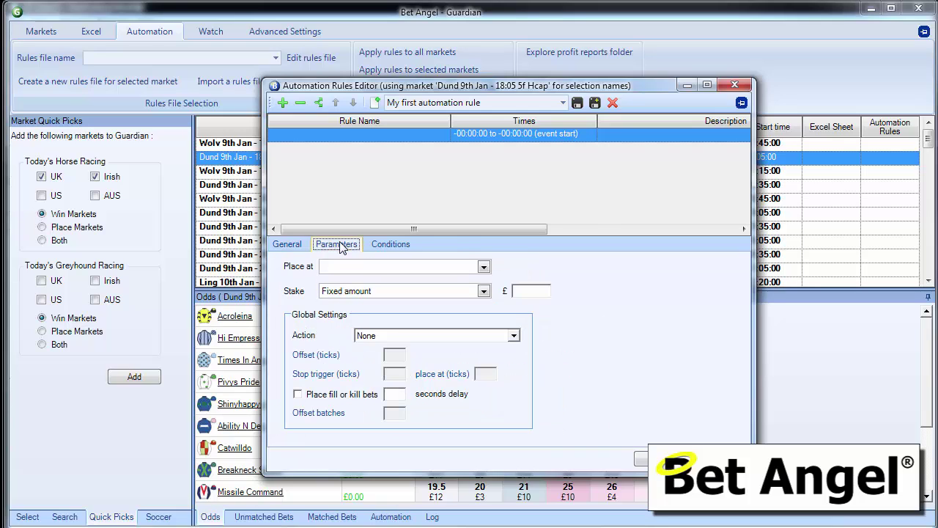
left_click(483, 268)
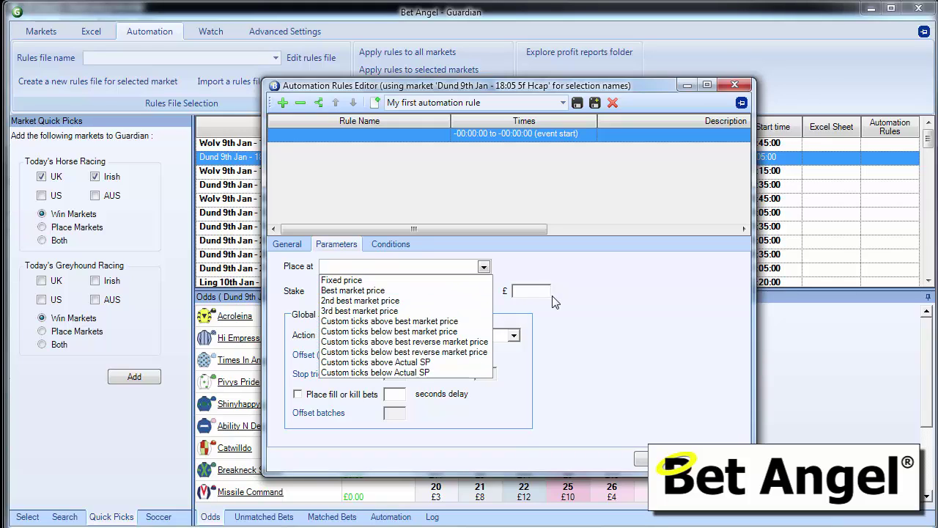
left_click(410, 291)
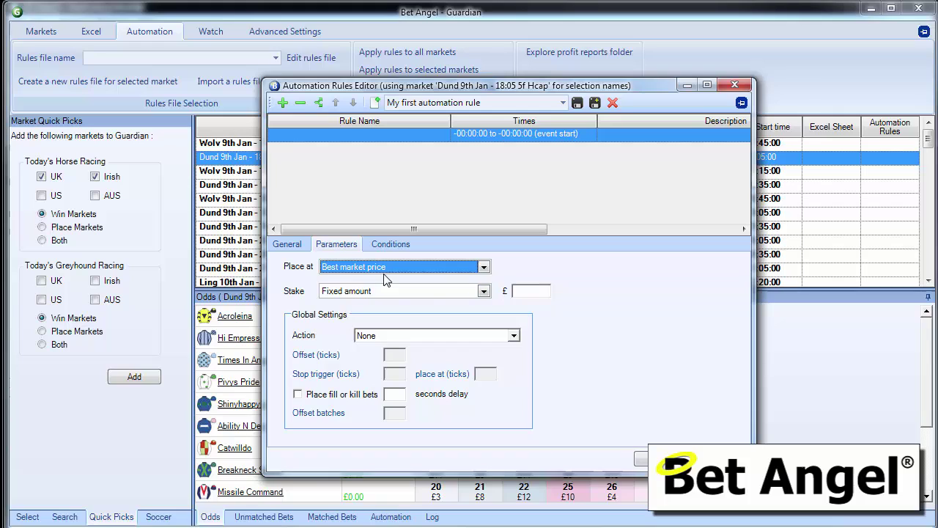
left_click(483, 291)
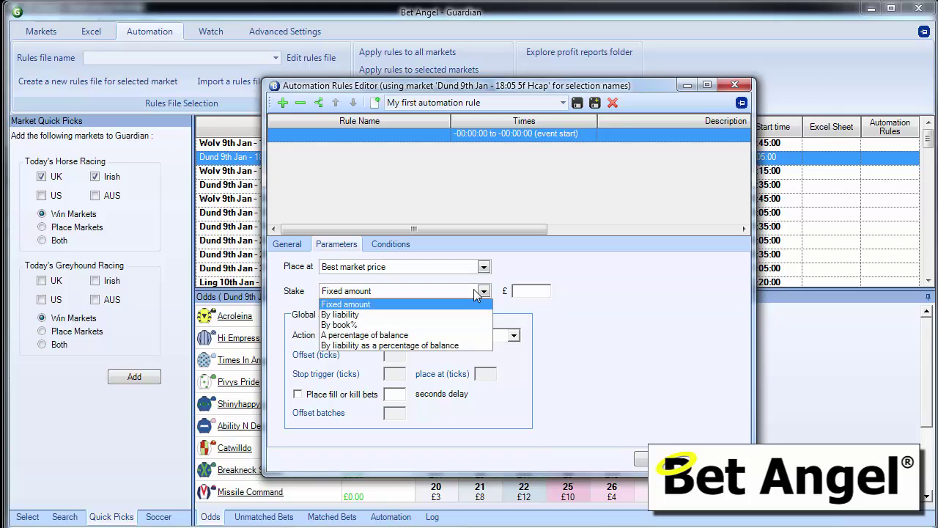
left_click(423, 299)
left_click(517, 293)
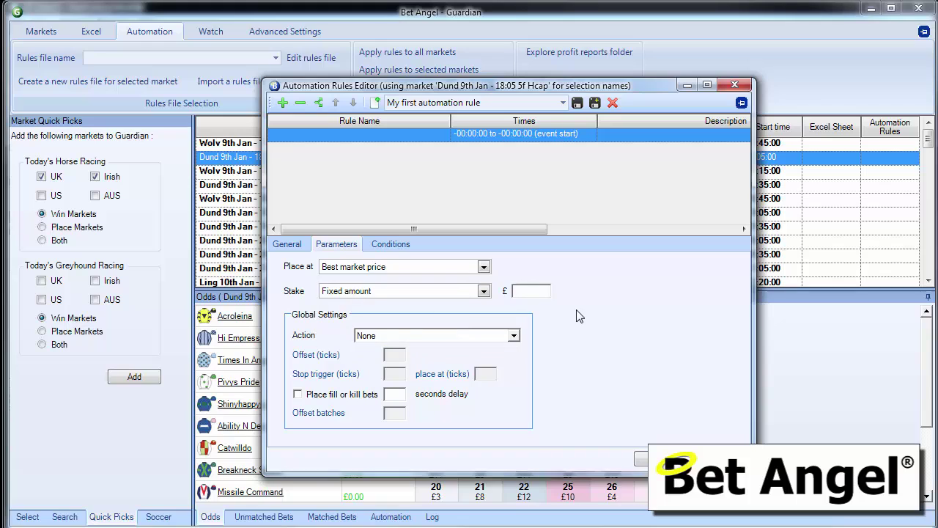
type("10")
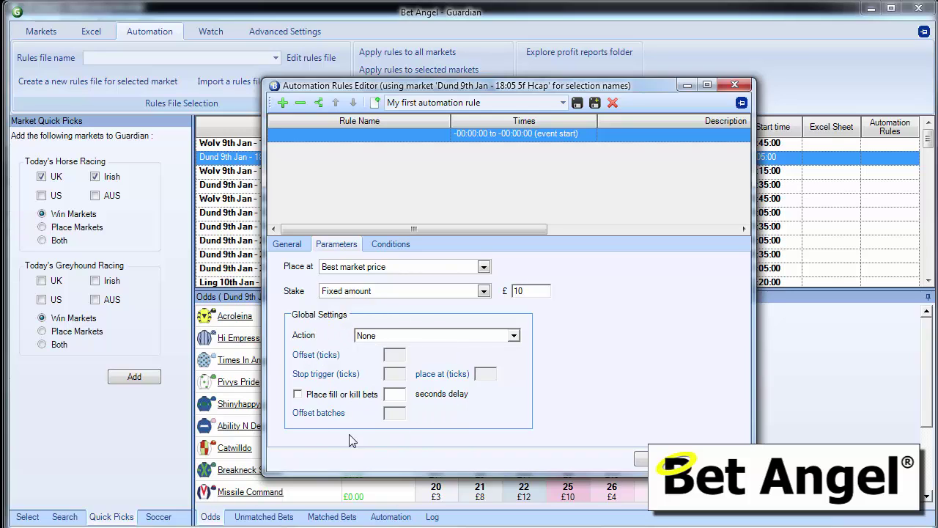
left_click(513, 335)
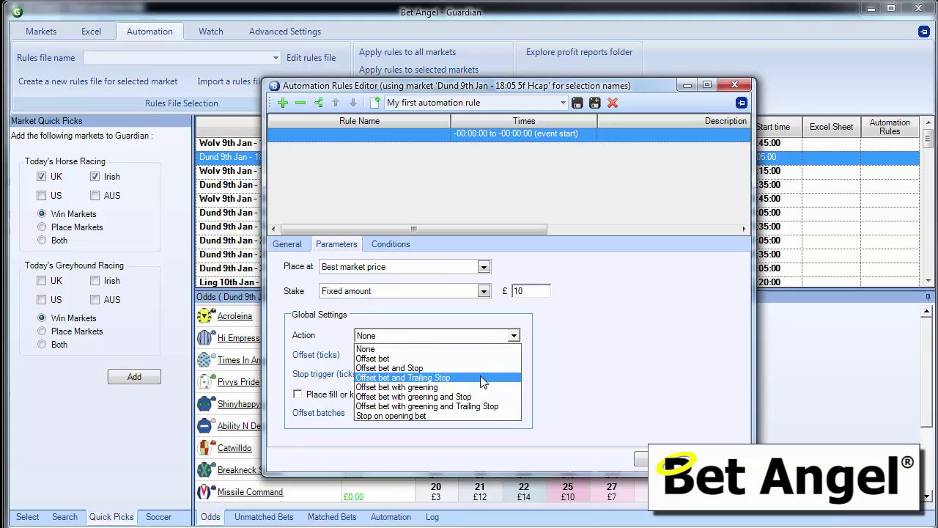
left_click(592, 359)
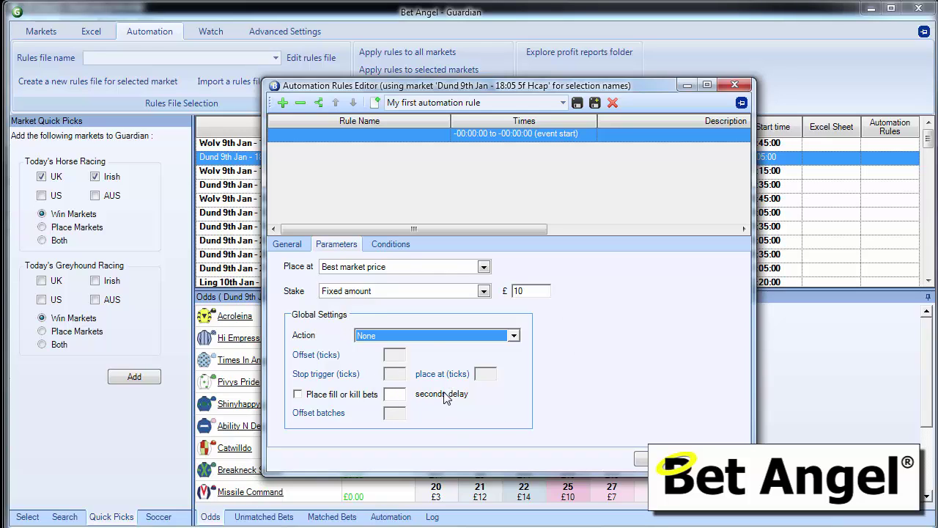
Review the rule's general settings and bet parameters, and open its list of trigger conditions.
left_click(286, 244)
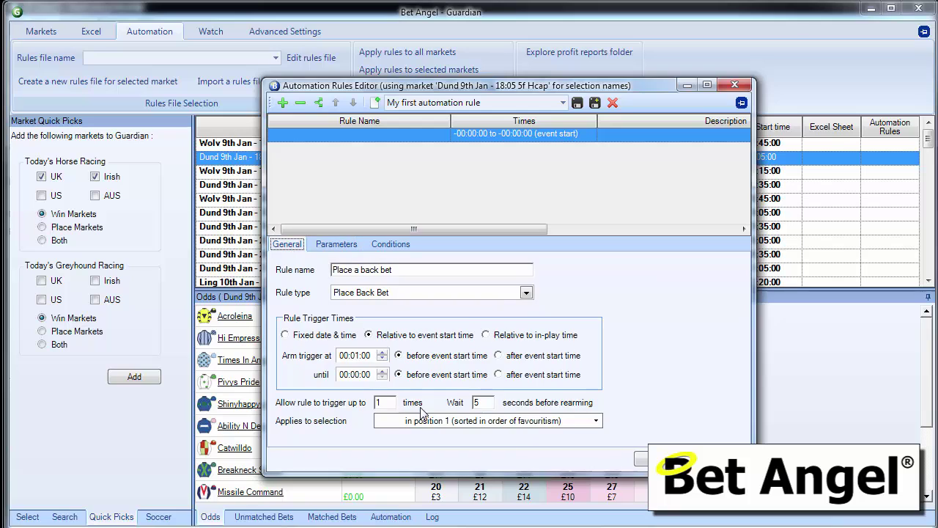
left_click(345, 247)
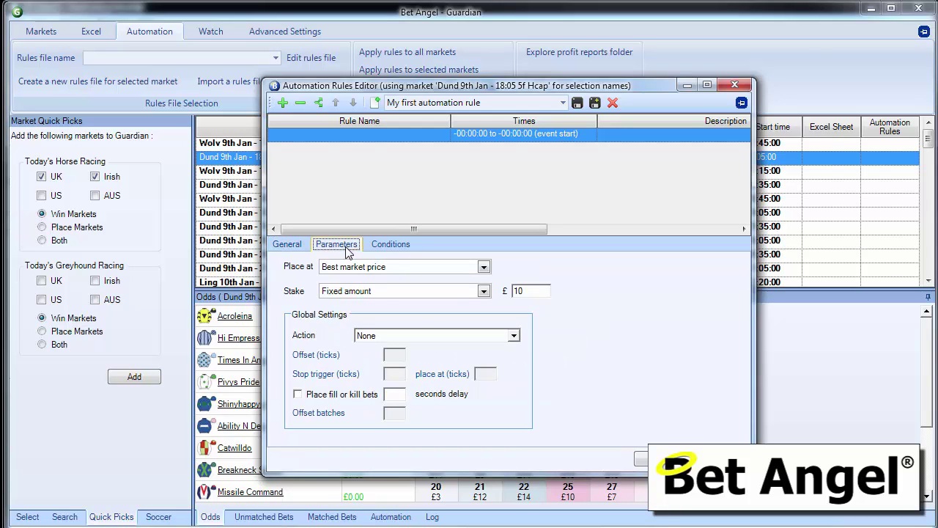
left_click(387, 247)
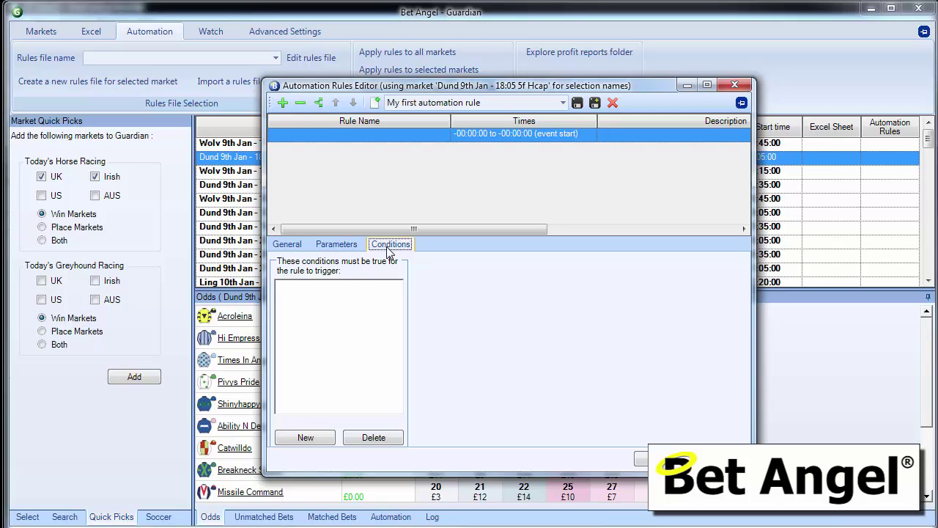
Add a trigger condition of type Inplay condition and try both its NOT in-play and in-play settings.
left_click(304, 439)
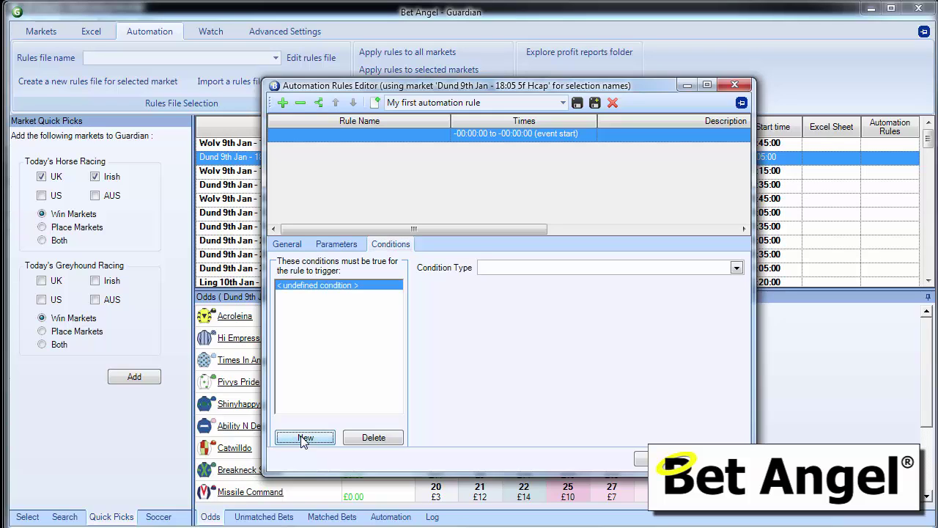
left_click(737, 268)
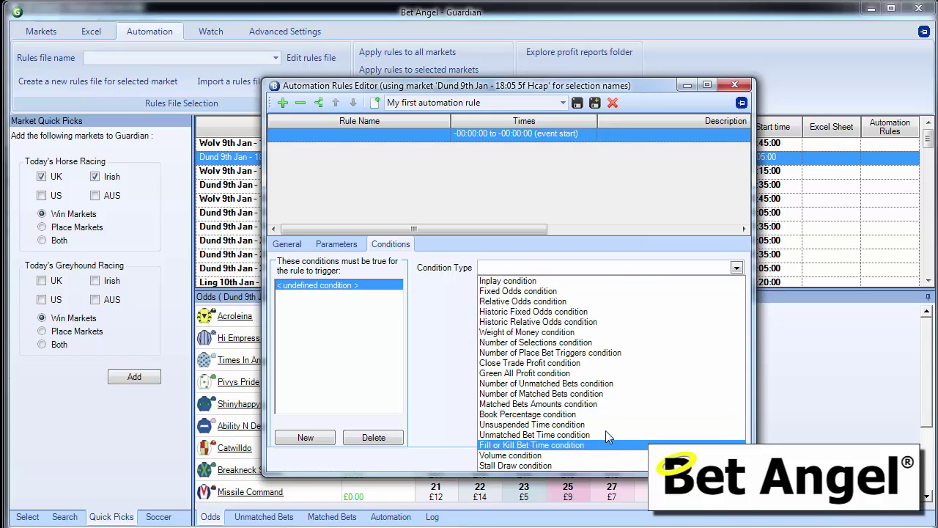
left_click(579, 280)
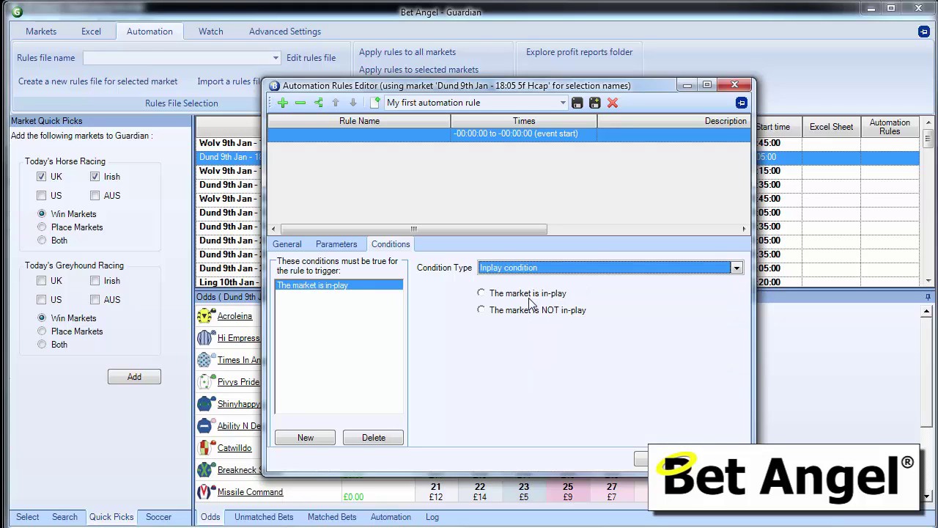
left_click(532, 312)
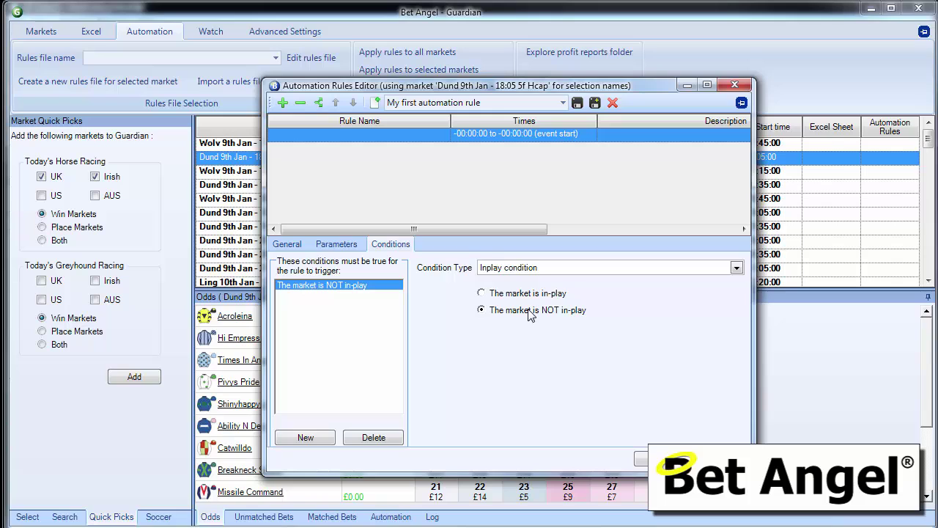
left_click(529, 295)
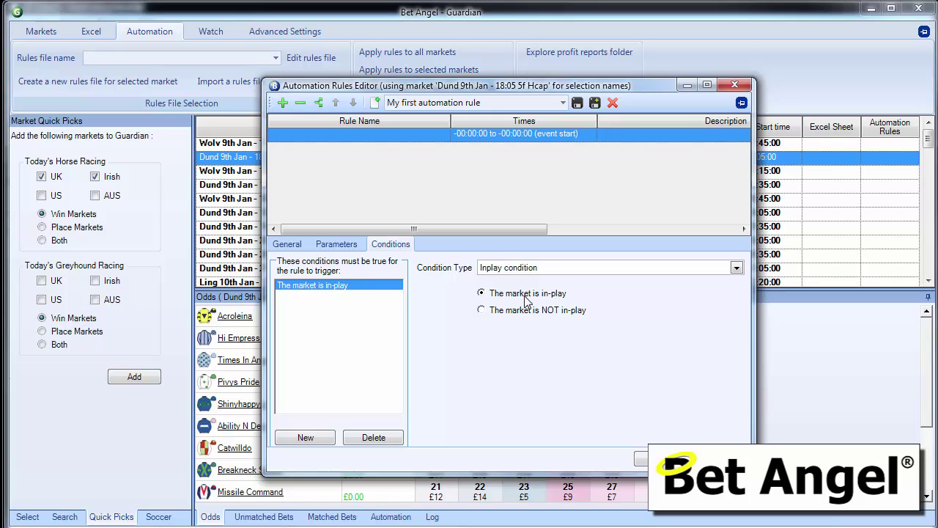
Switch the condition to Fixed Odds, try the nominated selection choices, and return to the current selection.
left_click(561, 269)
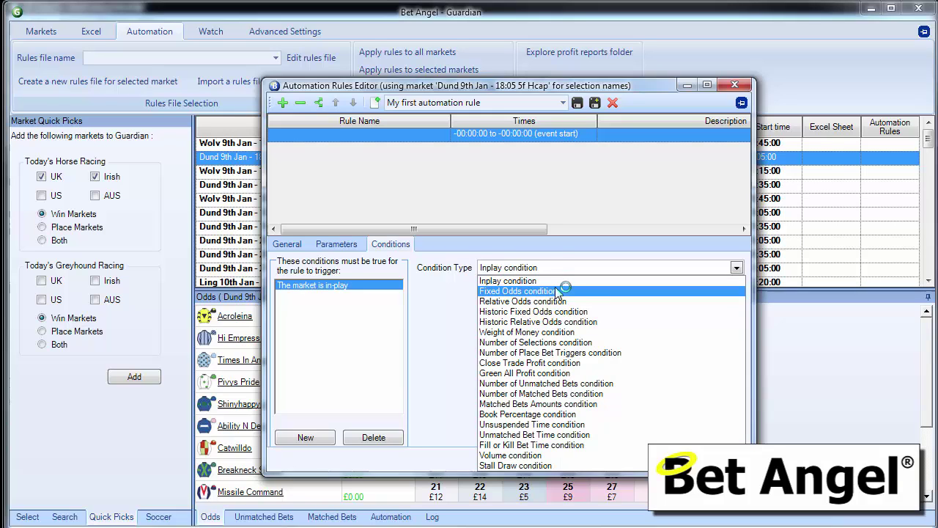
left_click(555, 291)
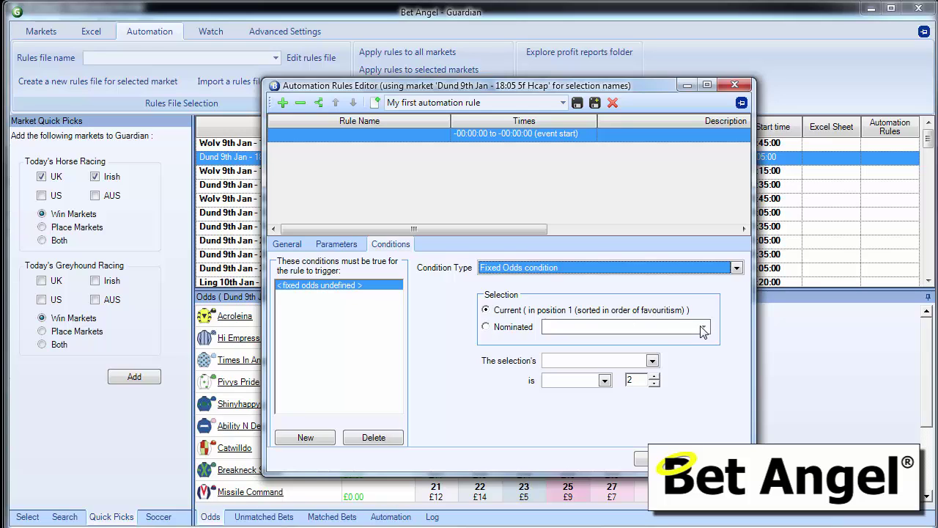
left_click(487, 327)
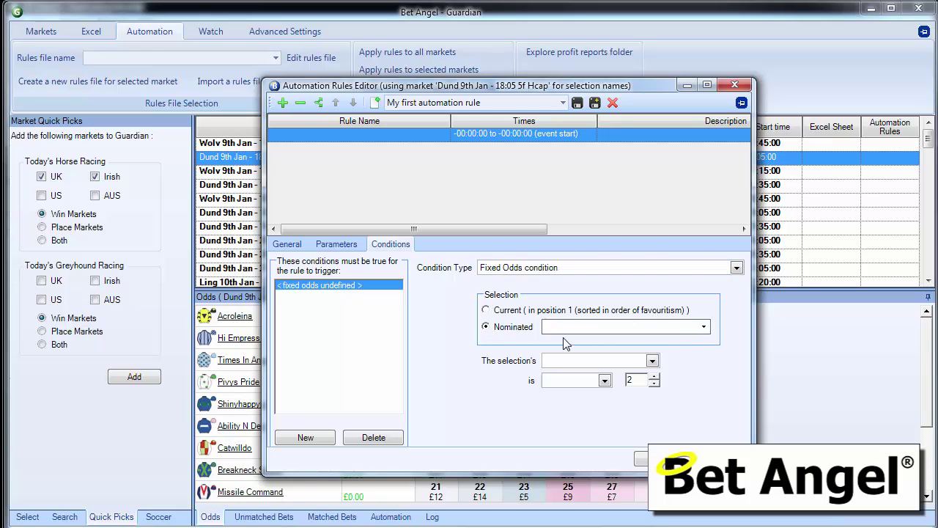
left_click(699, 330)
left_click(670, 354)
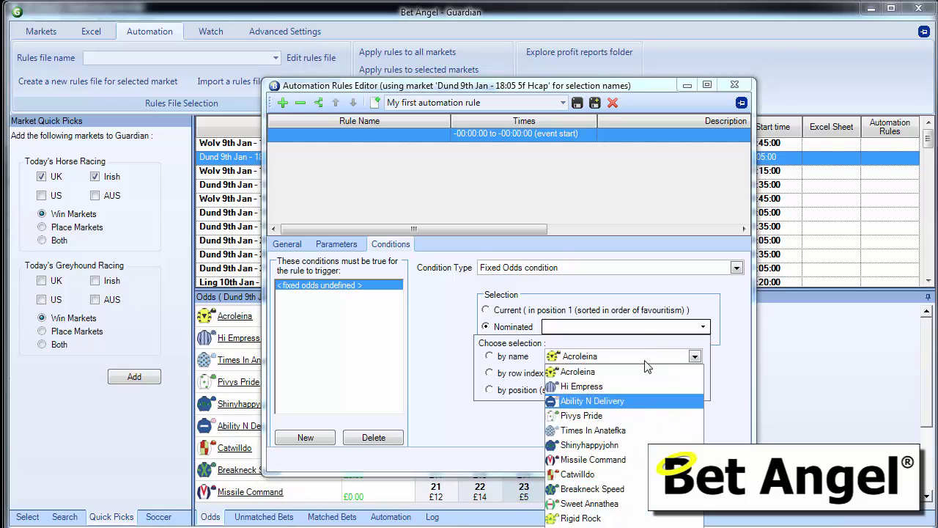
left_click(675, 294)
left_click(487, 311)
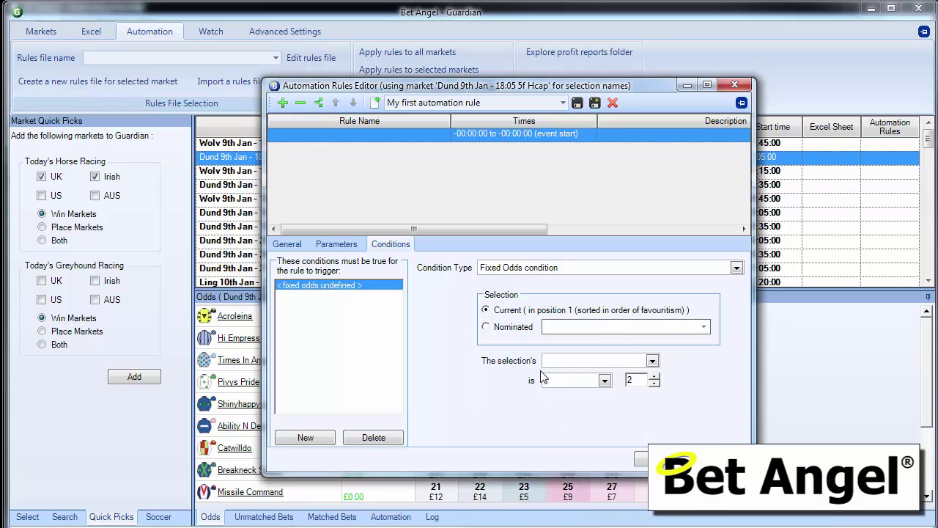
Examine the price types and comparison operators offered for the Fixed Odds condition.
left_click(652, 360)
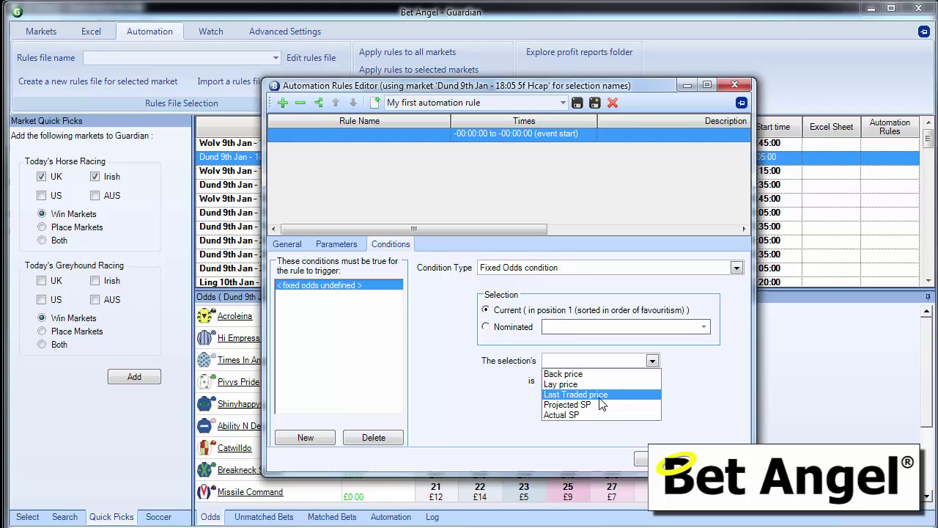
left_click(473, 384)
left_click(604, 381)
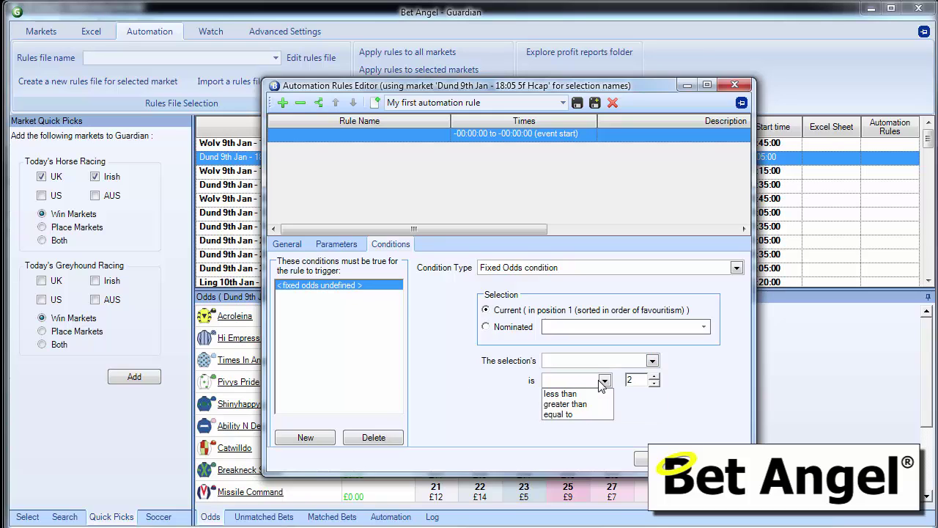
left_click(461, 381)
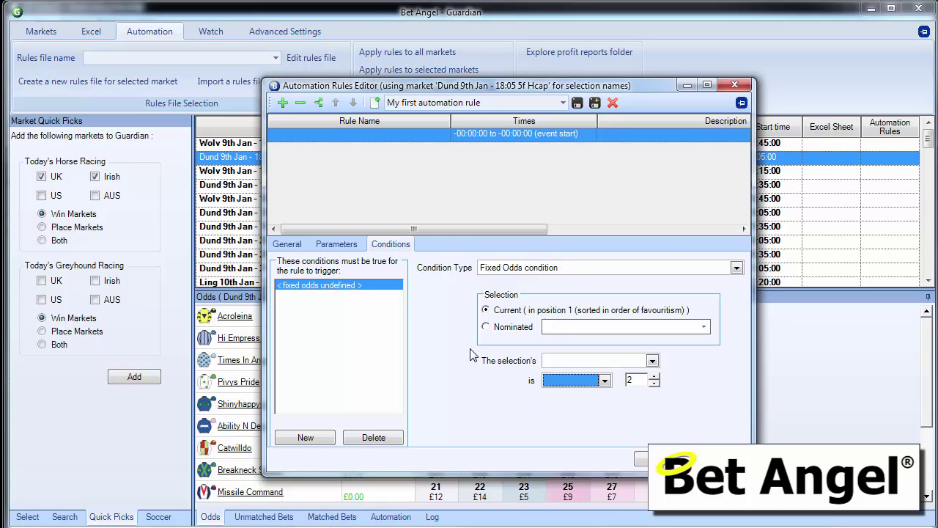
Try a Relative Odds condition where the selection's Back price is less than another selection's Back price, and view the ways to choose that selection.
left_click(570, 271)
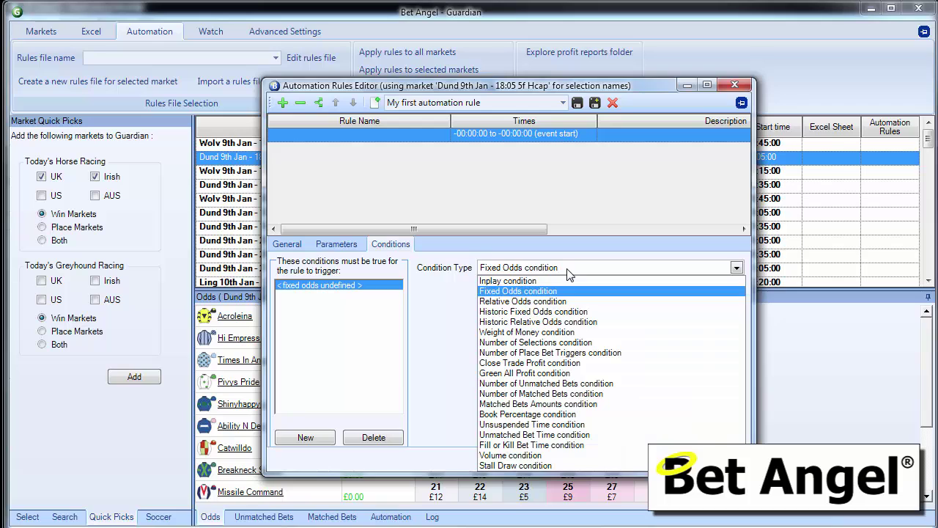
left_click(558, 304)
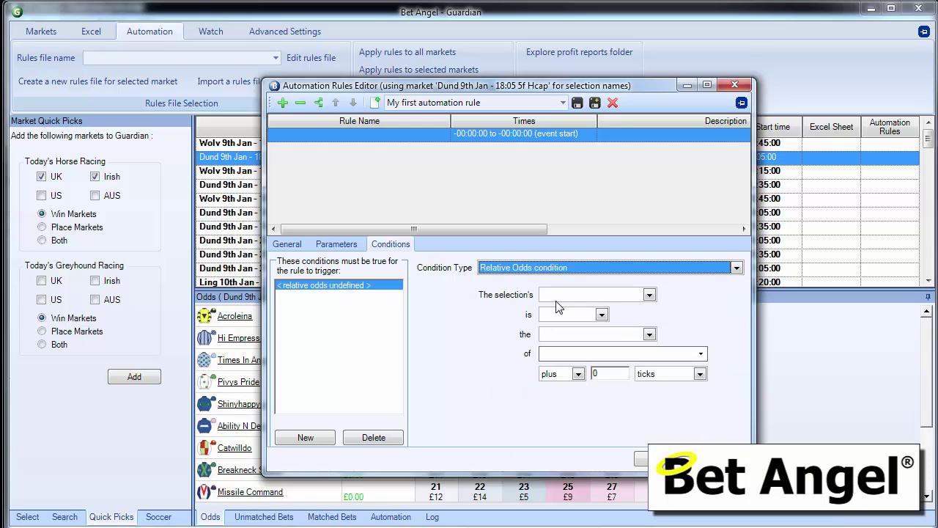
left_click(617, 334)
left_click(614, 301)
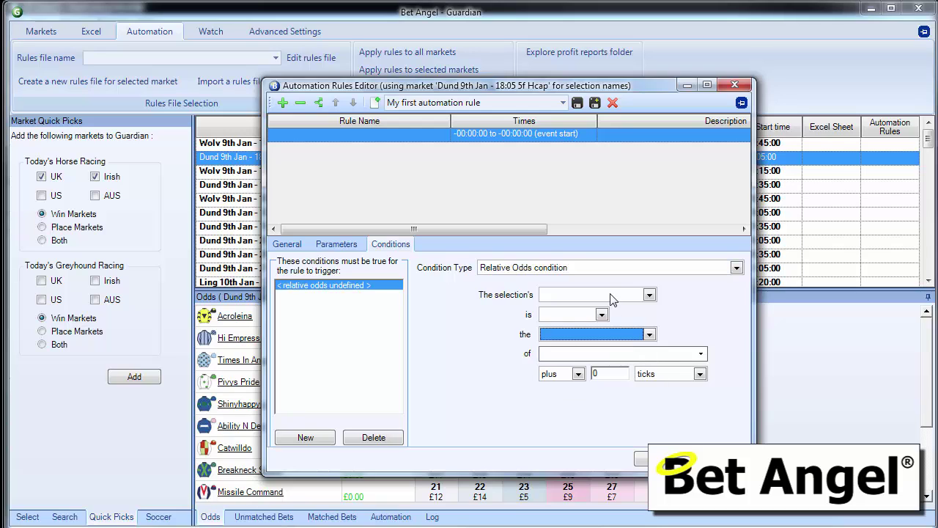
left_click(614, 295)
left_click(596, 309)
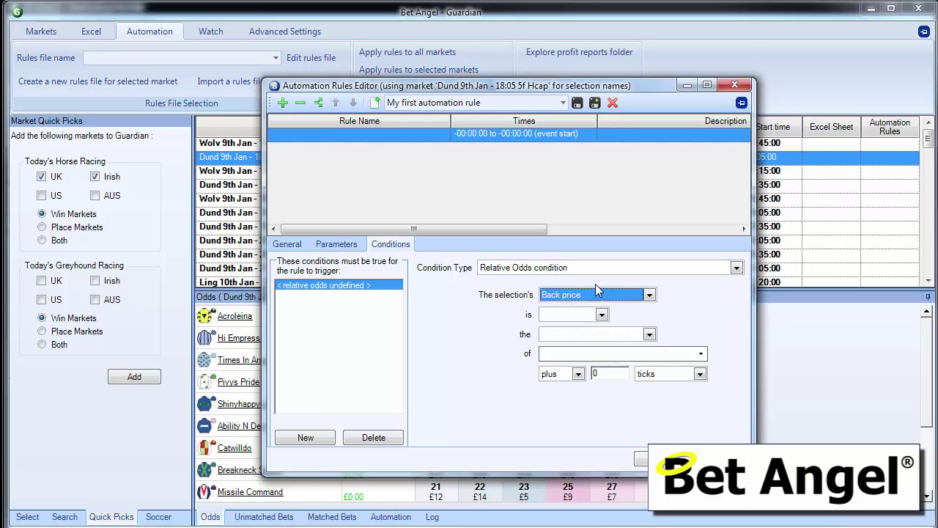
left_click(601, 315)
left_click(591, 327)
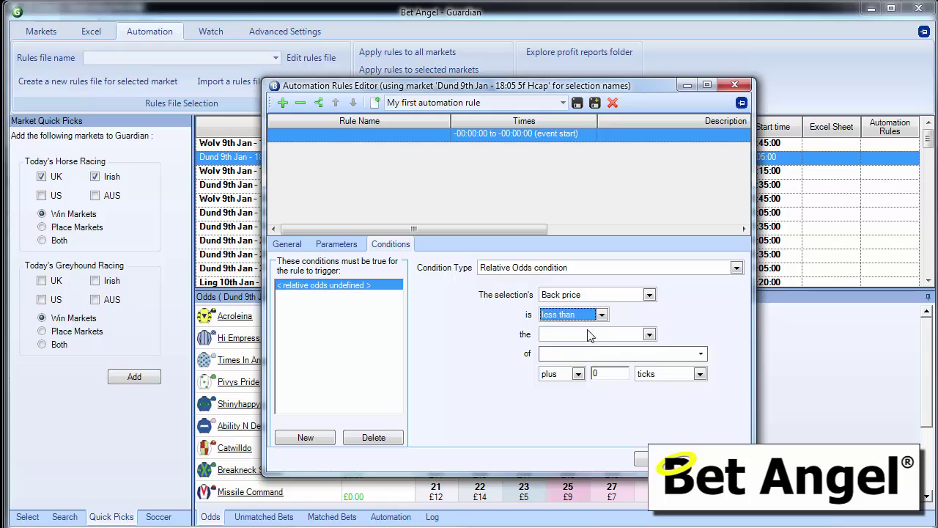
left_click(637, 335)
left_click(623, 348)
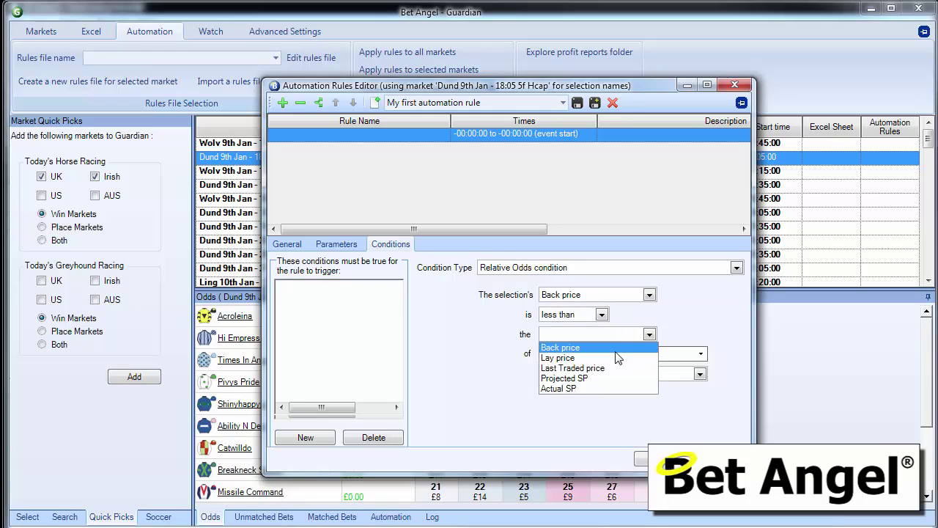
left_click(670, 354)
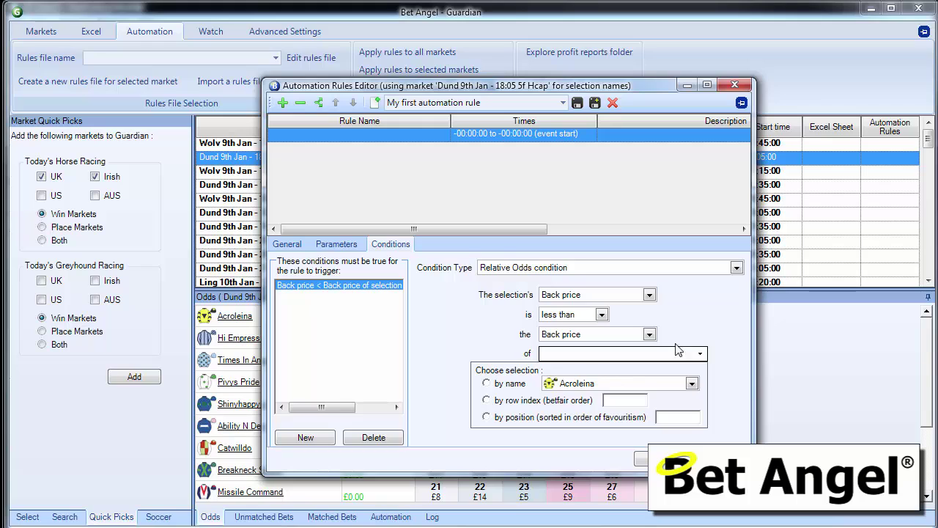
left_click(700, 334)
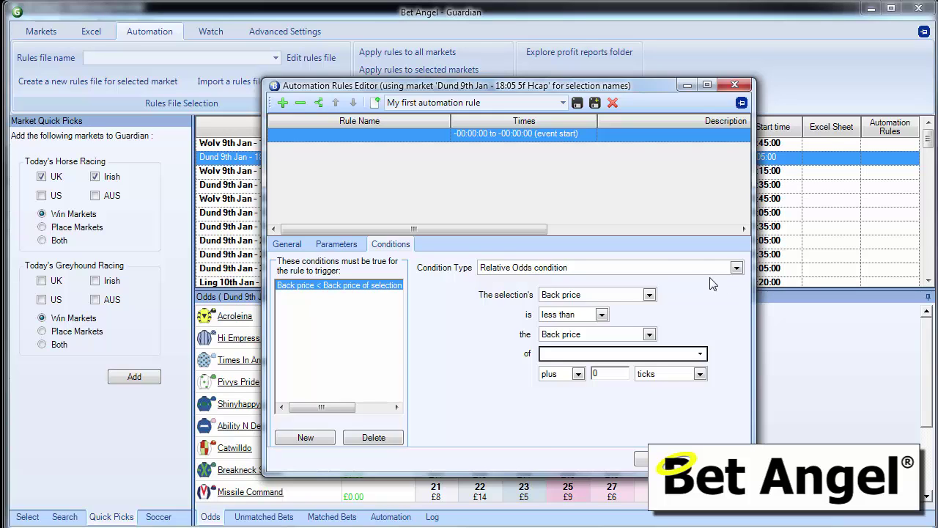
Try the Historic Fixed Odds condition type and look through the other available condition types.
left_click(670, 271)
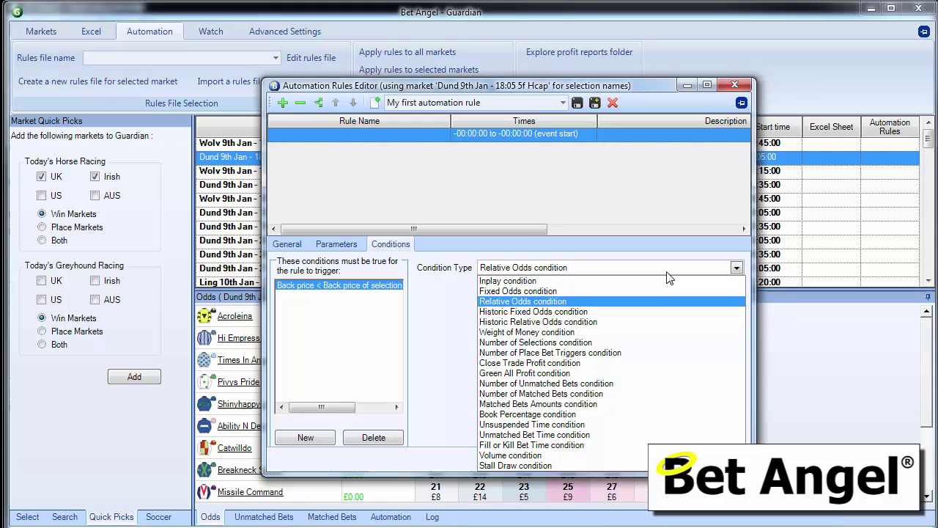
left_click(607, 312)
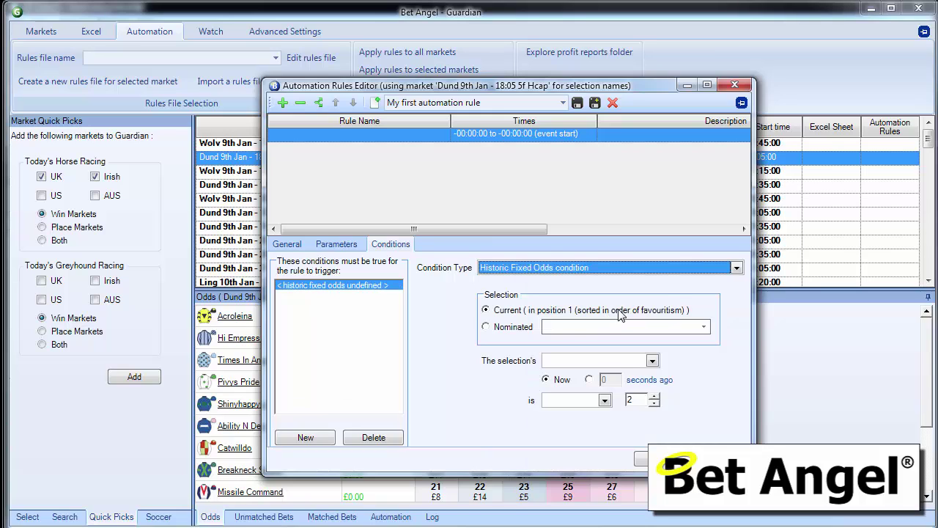
left_click(632, 270)
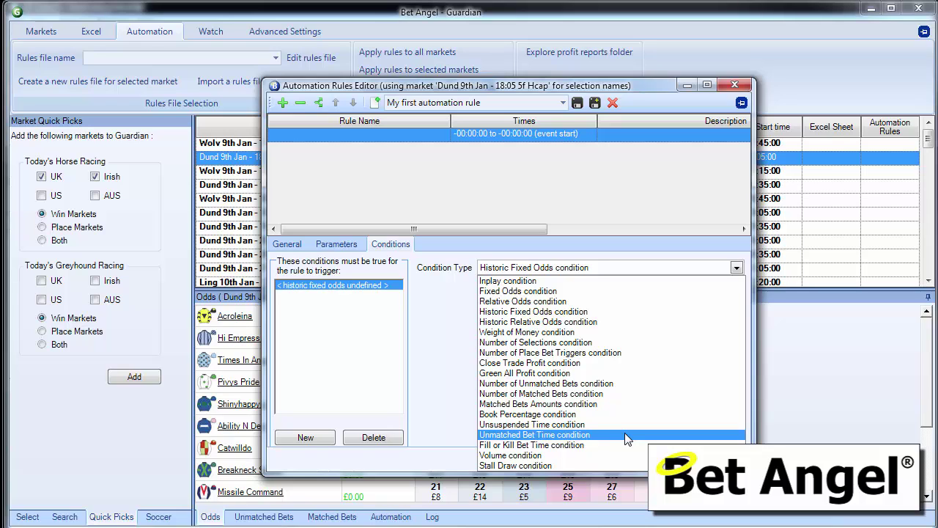
left_click(522, 311)
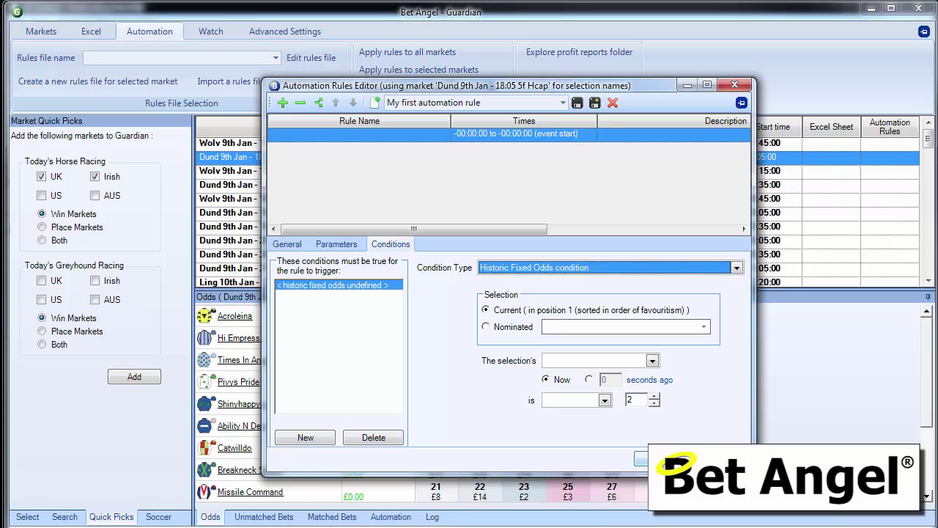
left_click(641, 458)
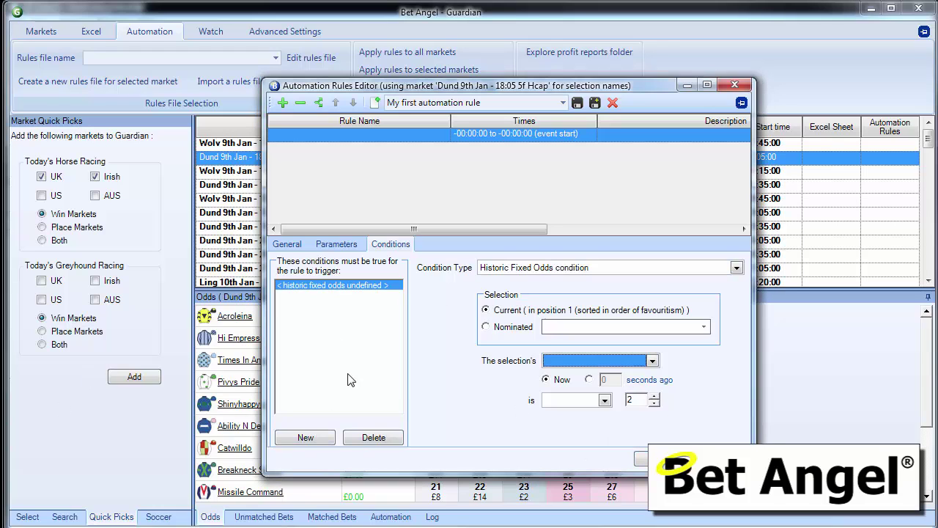
Set the condition to an Inplay condition requiring that the market is NOT in-play.
left_click(571, 273)
left_click(544, 286)
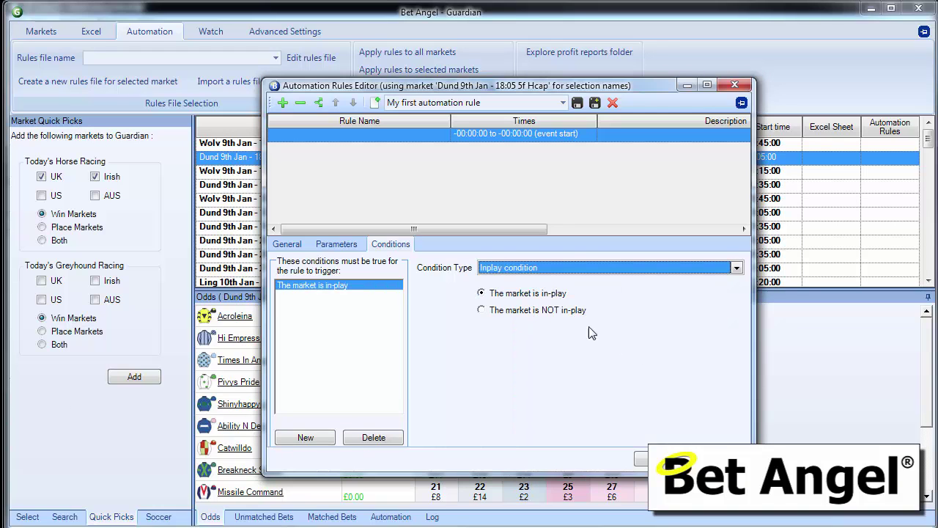
left_click(507, 310)
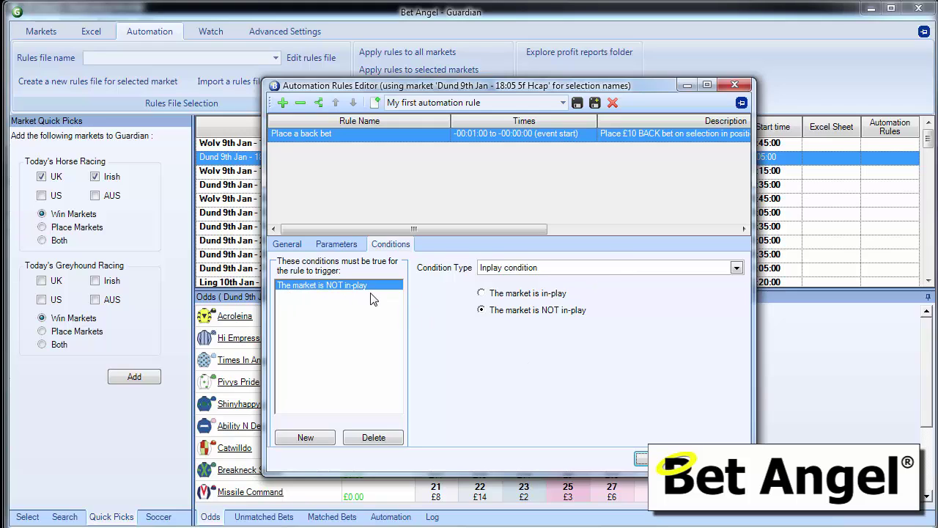
Add an Unsuspended Time condition requiring the time since the market was unsuspended to be greater than 10 seconds.
left_click(307, 437)
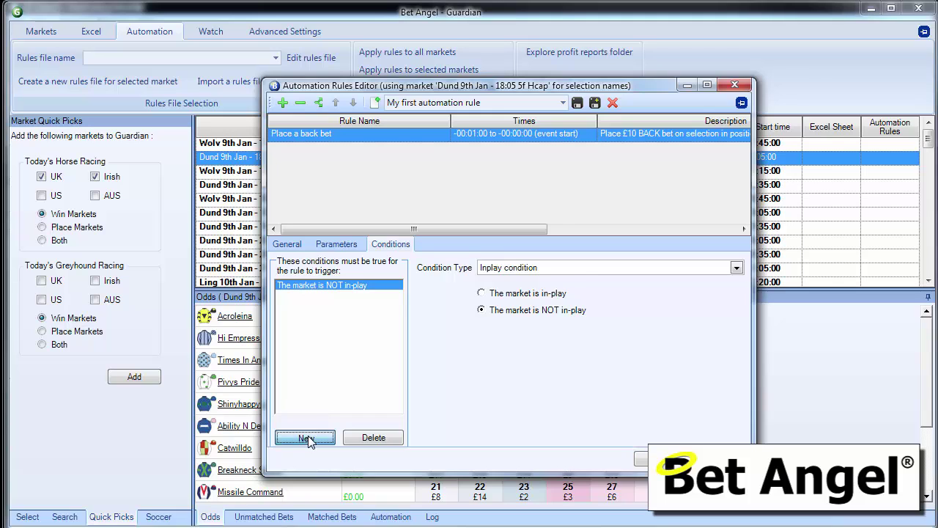
left_click(564, 269)
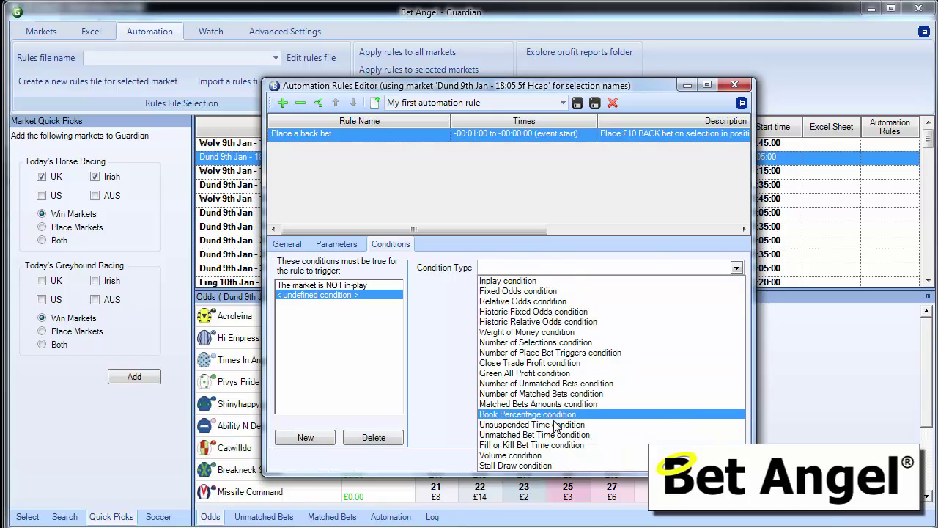
left_click(532, 425)
left_click(560, 313)
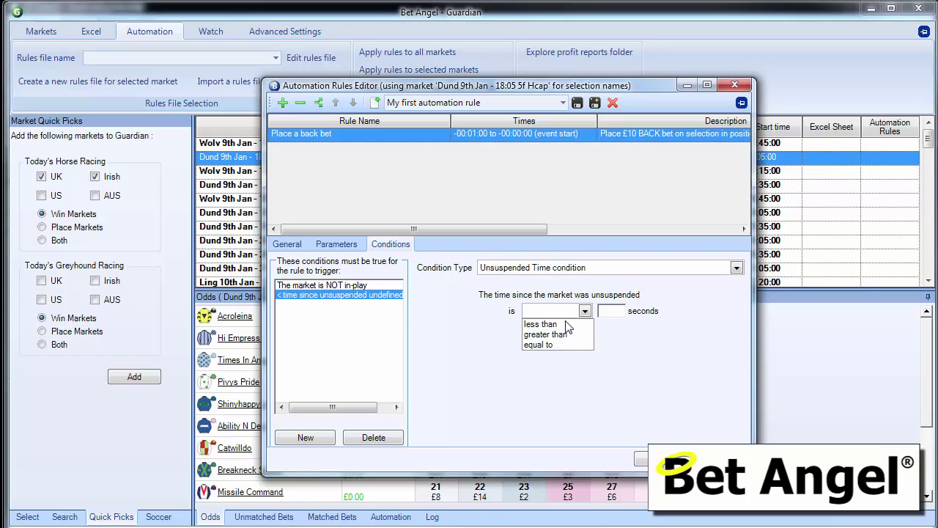
left_click(546, 335)
type("10")
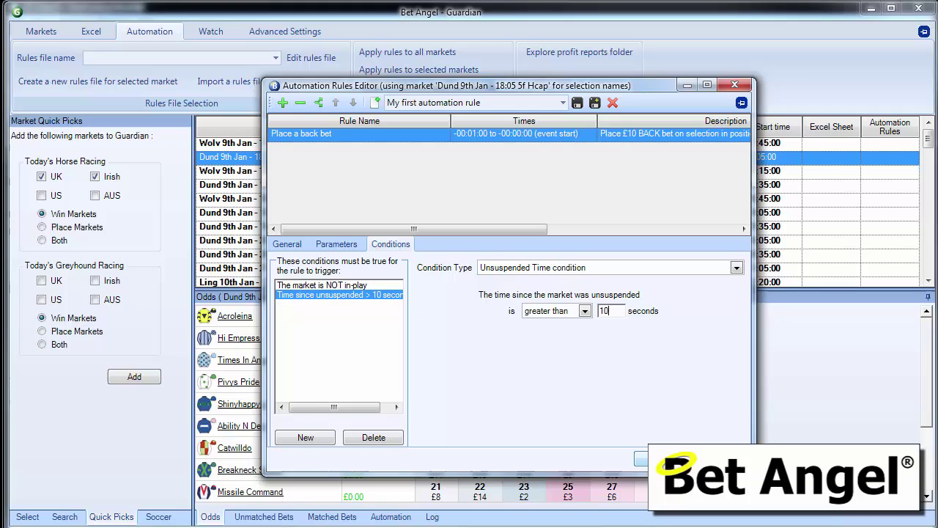
Add a Green All Profit condition requiring the green all profit value across all selections to be greater than £10.
left_click(305, 437)
left_click(546, 270)
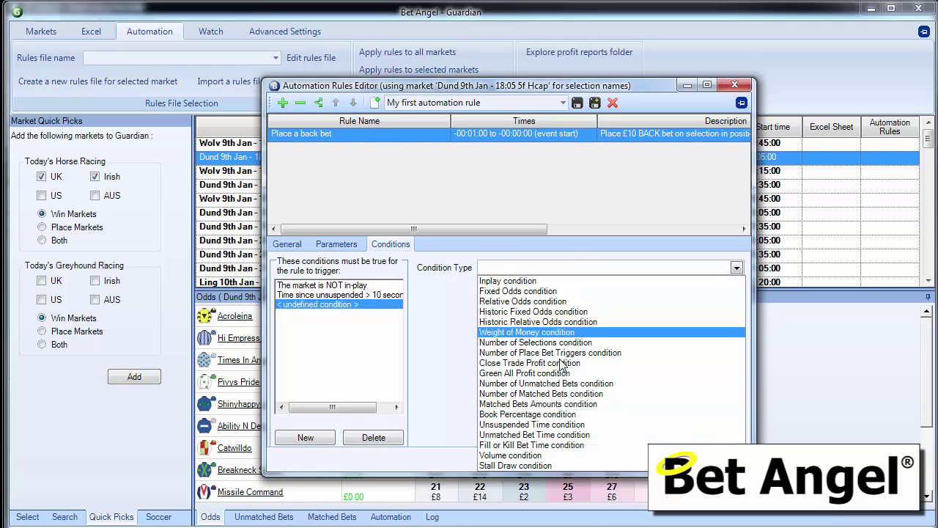
left_click(596, 313)
left_click(595, 311)
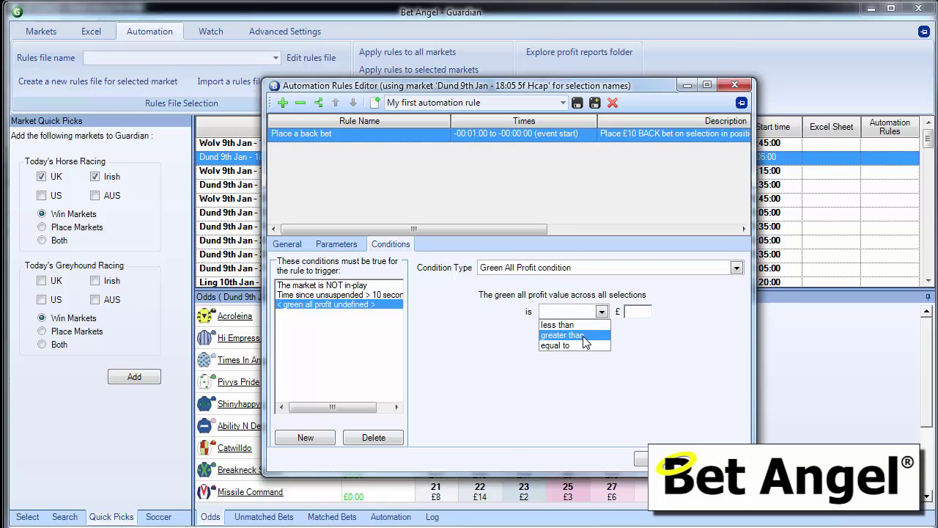
left_click(586, 329)
left_click(633, 315)
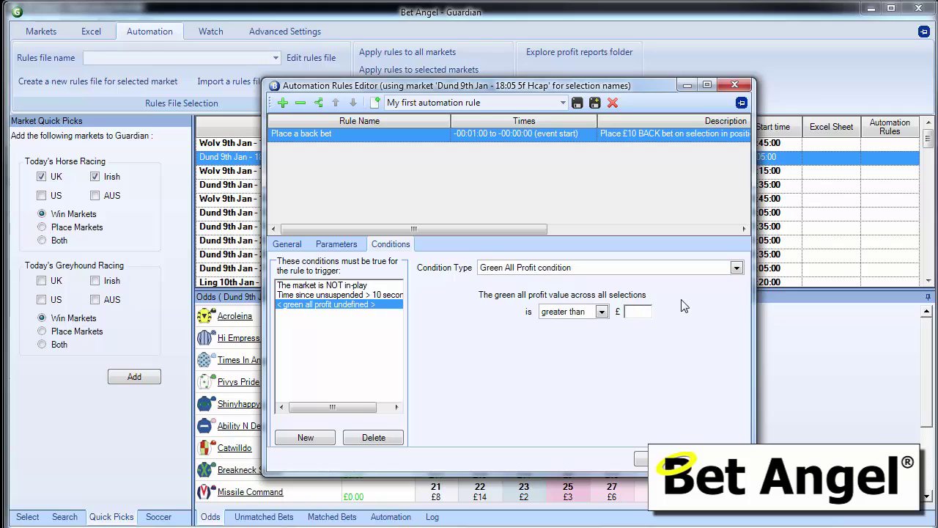
type("10")
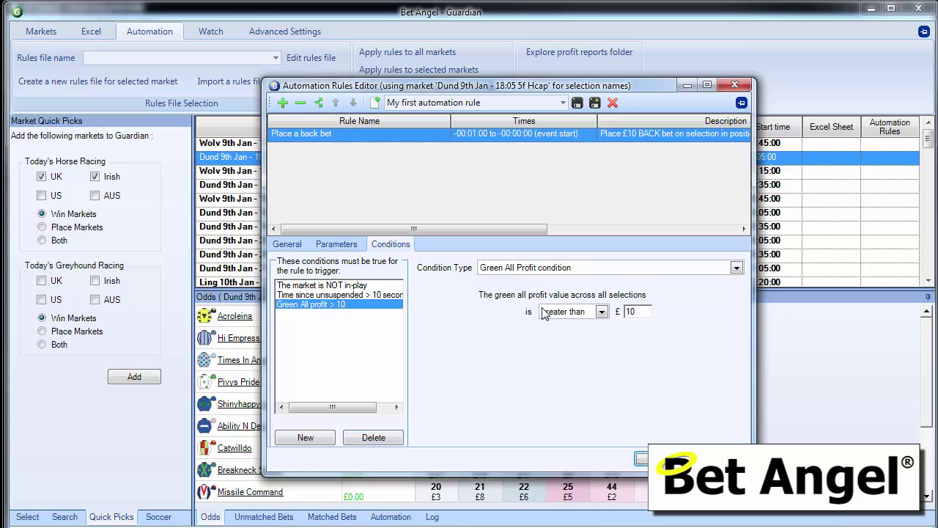
Delete all three trigger conditions from the Place a back bet rule.
left_click(569, 272)
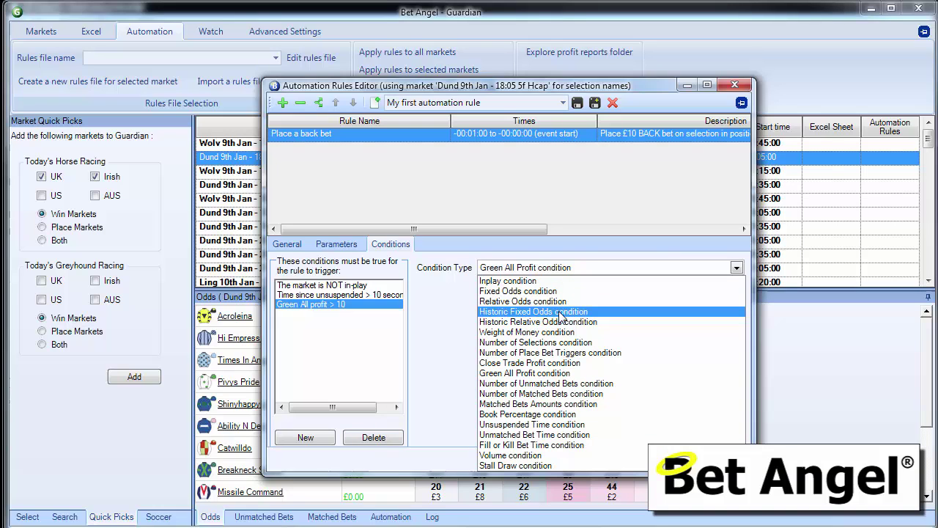
left_click(557, 269)
left_click(389, 440)
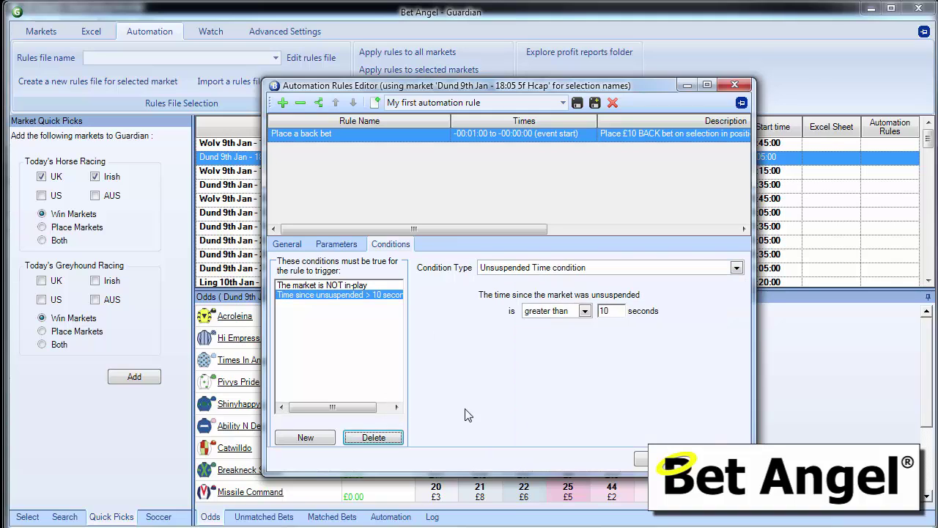
left_click(391, 441)
left_click(390, 438)
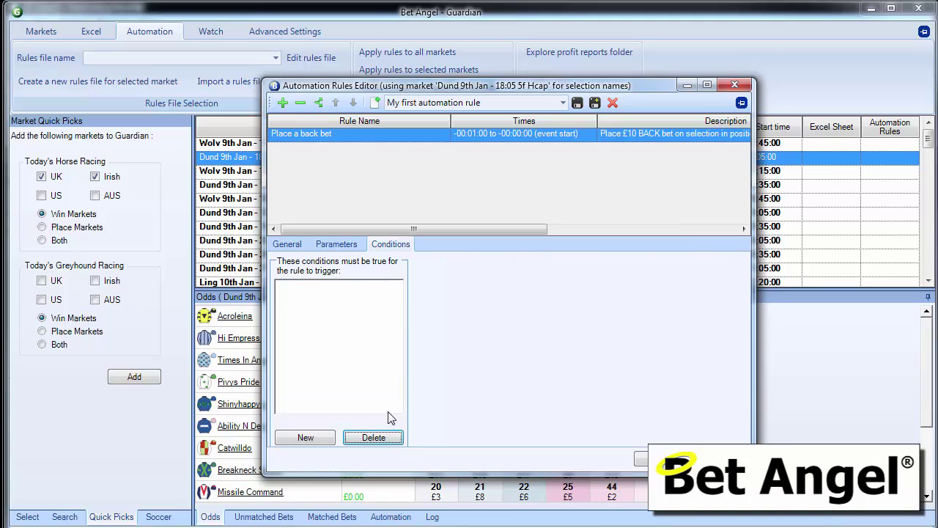
Review the back bet rule's general settings, parameters and conditions, and close the rules editor.
left_click(288, 245)
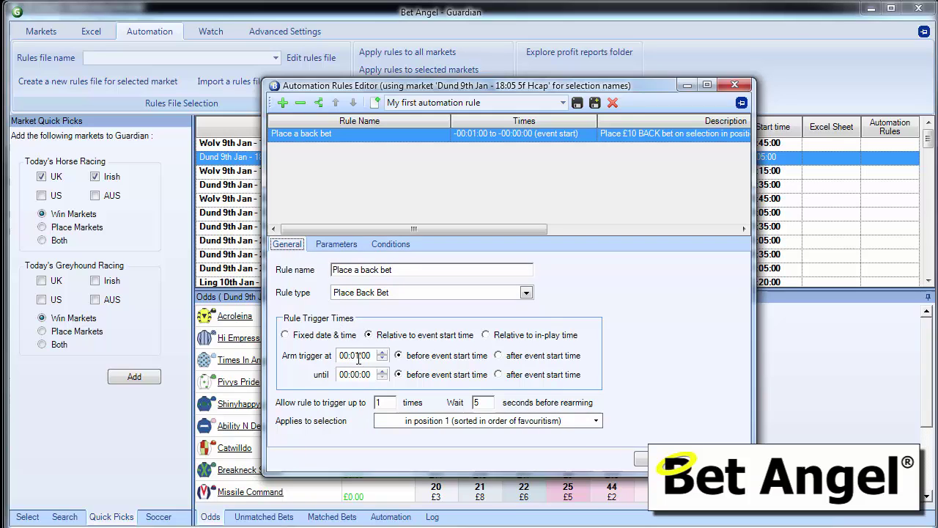
left_click(337, 244)
left_click(391, 244)
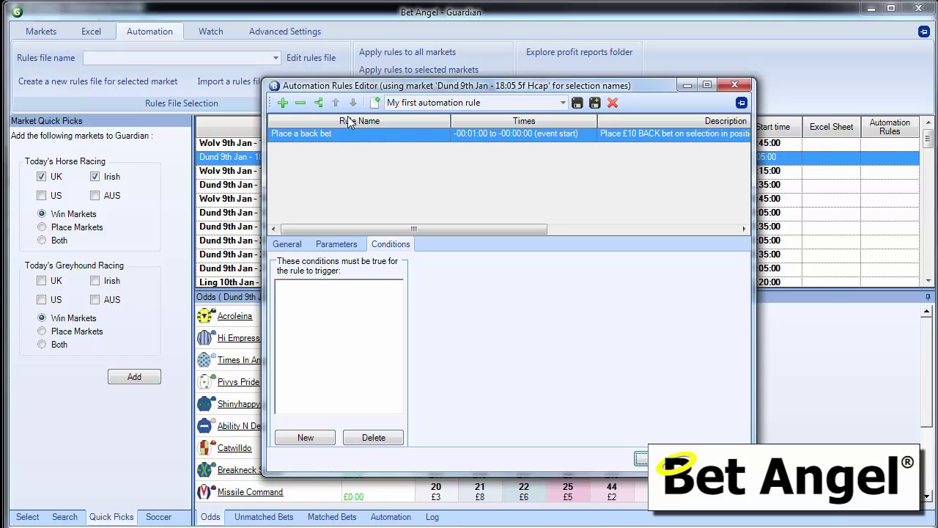
left_click(295, 247)
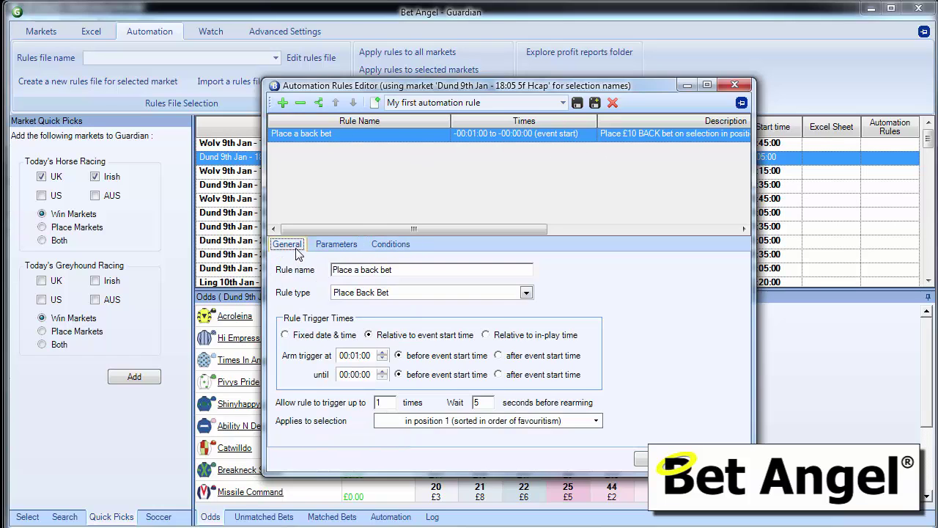
left_click(333, 248)
left_click(297, 247)
left_click(643, 458)
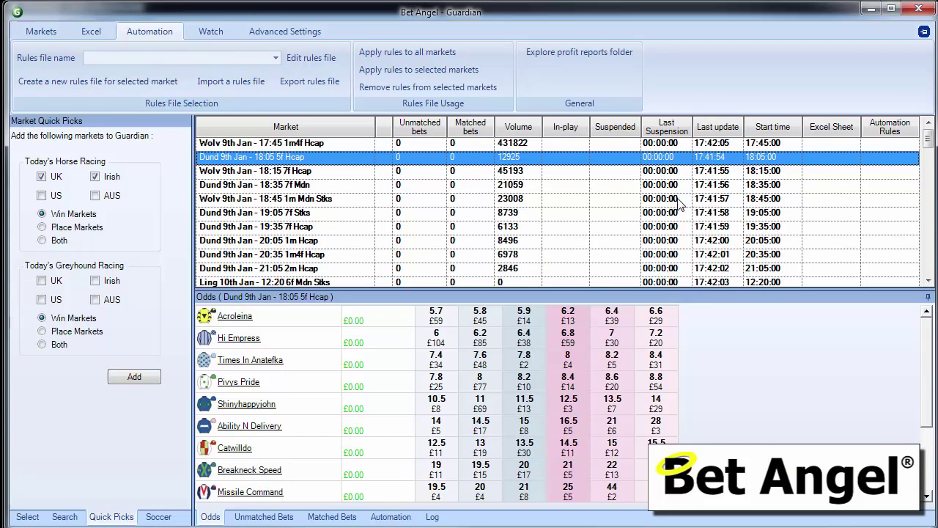
Assign My first automation rule to the Dund 9th Jan - 18:05 5f Hcap market, and clear that assignment again.
left_click(908, 159)
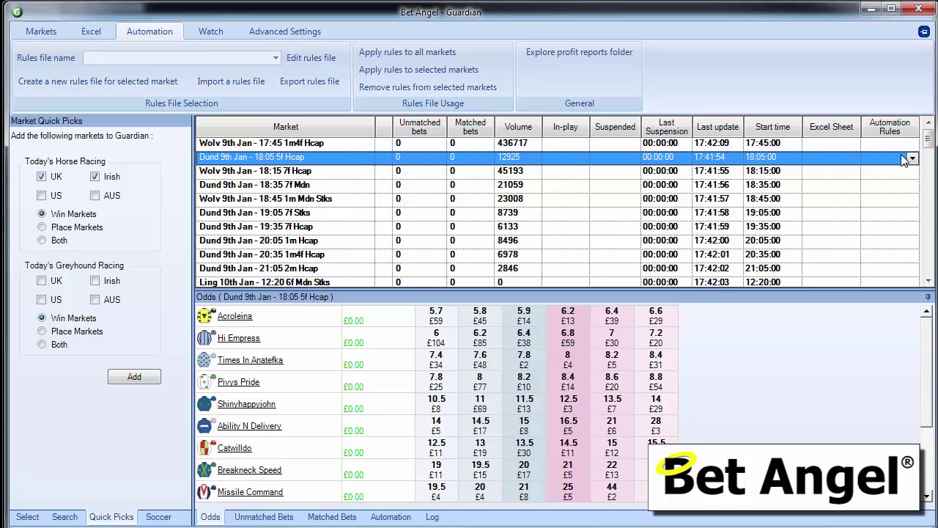
key("Escape")
left_click(903, 160)
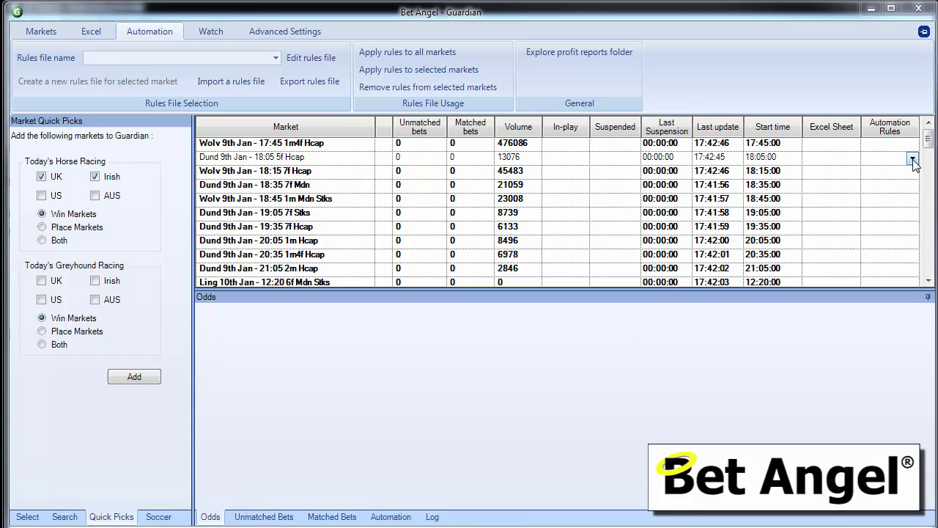
left_click(913, 160)
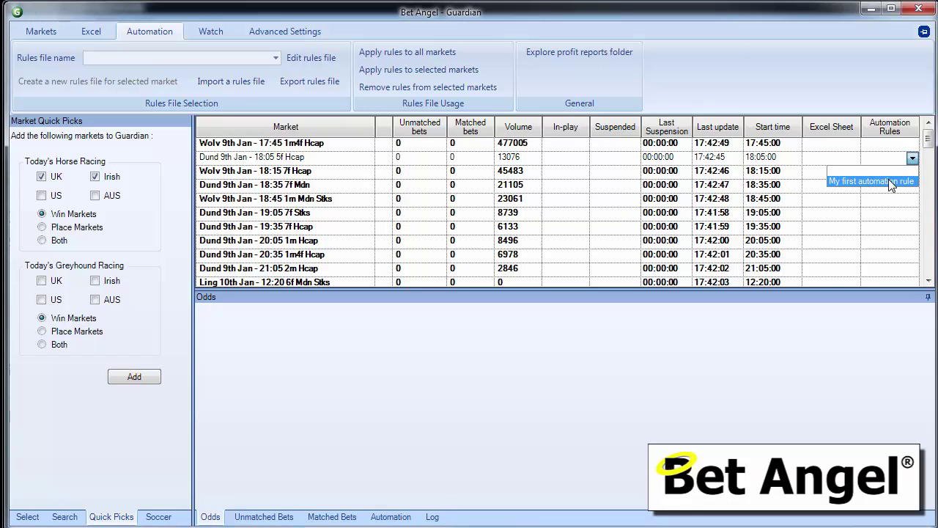
left_click(889, 184)
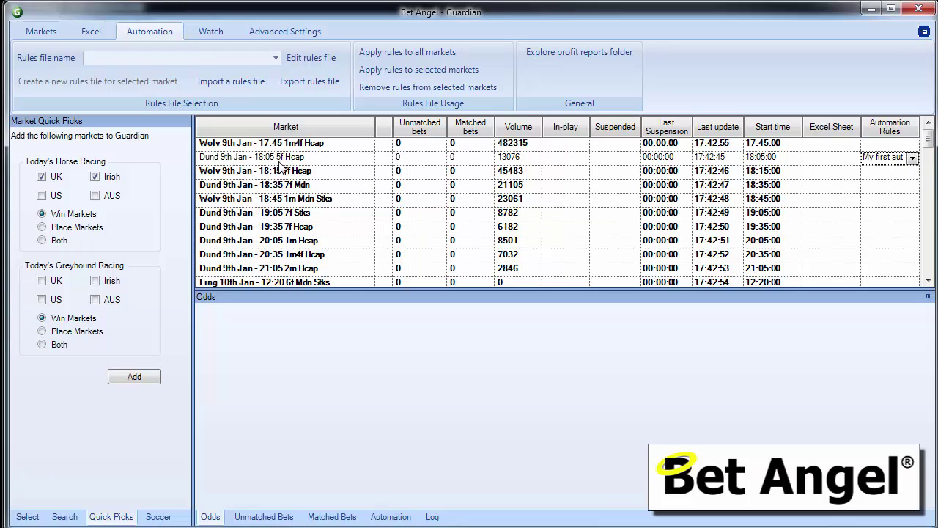
left_click(912, 158)
left_click(882, 180)
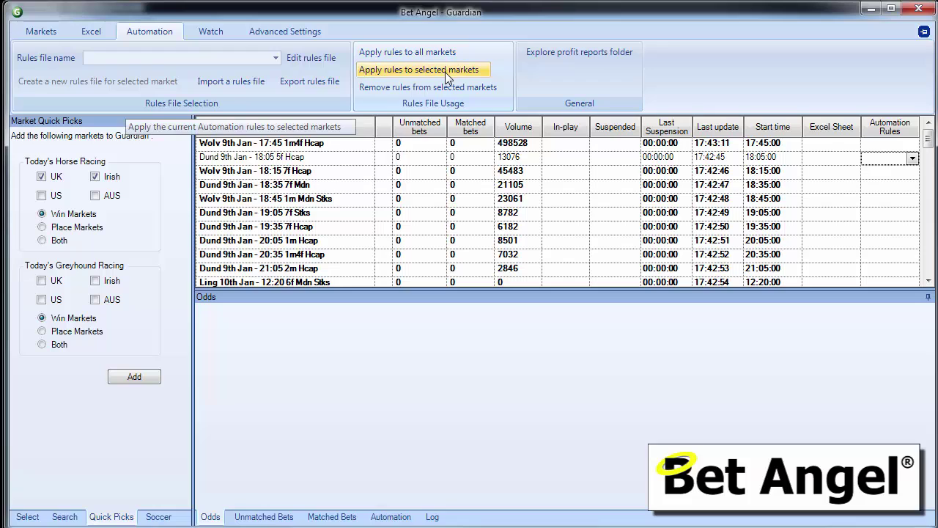
Apply My first automation rule to the markets from Wolv 18:15 7f Hcap through Dund 20:35 1m4f Hcap, and remove it from them again.
left_click(313, 173)
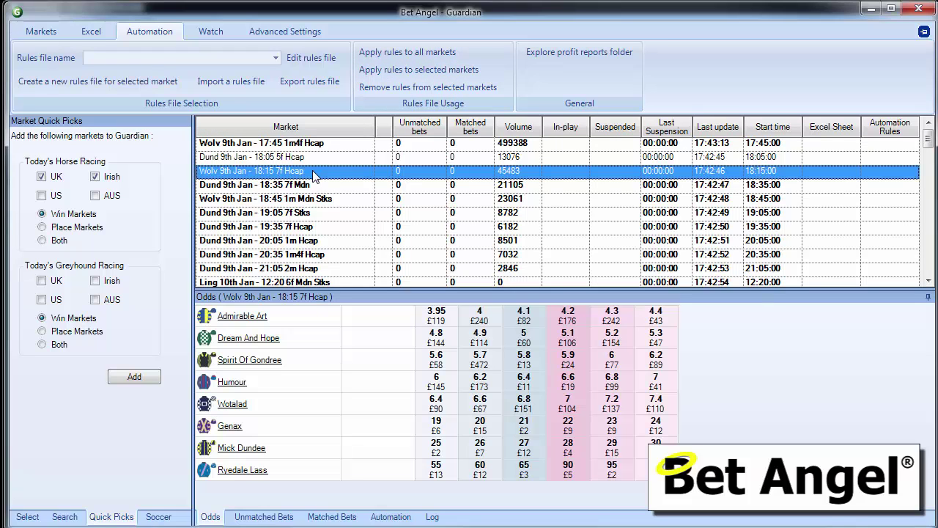
key("shift+Down")
key("shift+Down")
key("shift+Down")
key("shift+Down")
key("shift+Down")
key("shift+Down")
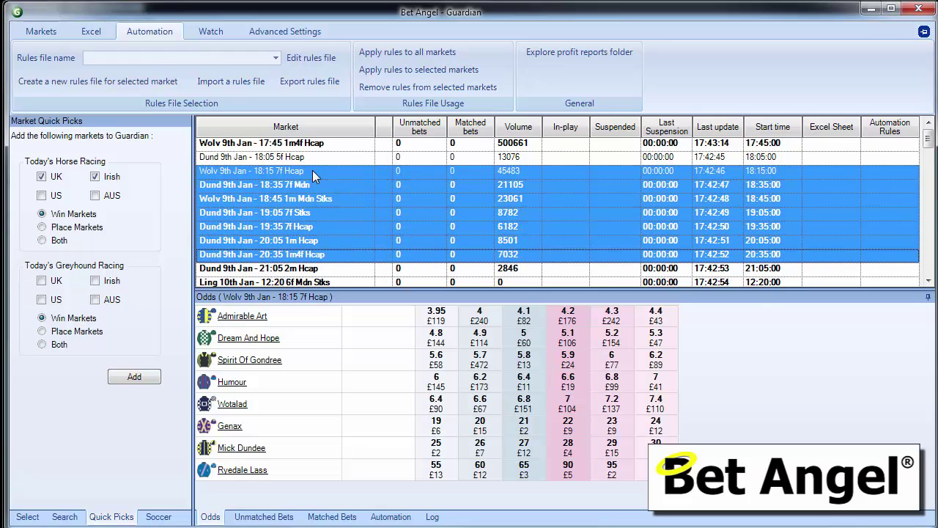
left_click(386, 78)
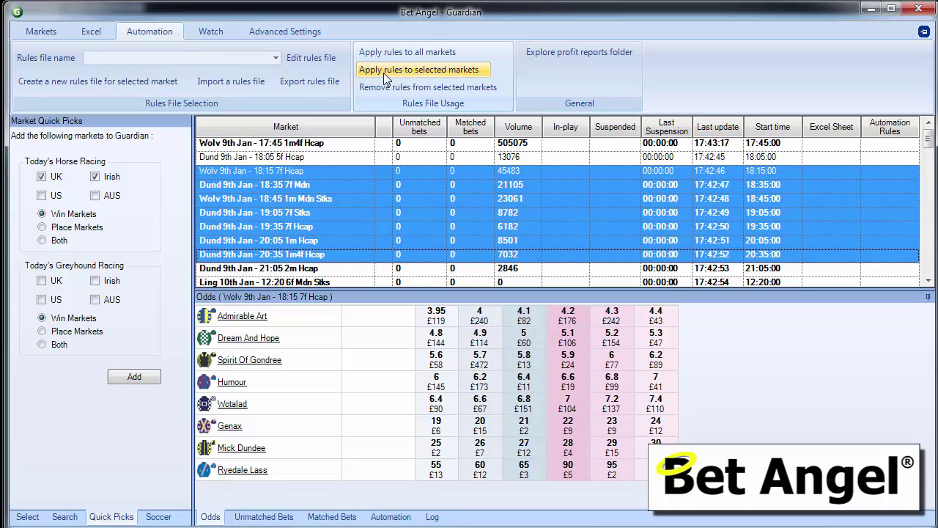
left_click(250, 60)
left_click(209, 77)
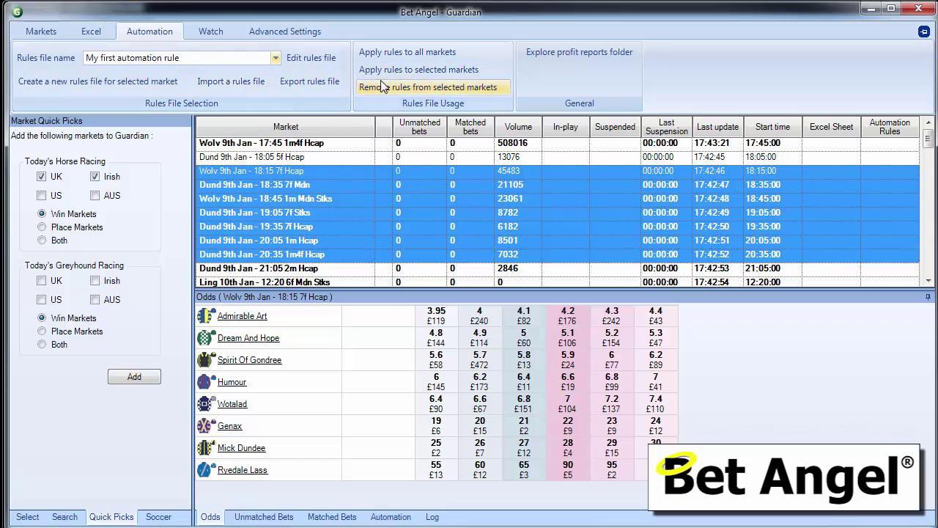
left_click(387, 71)
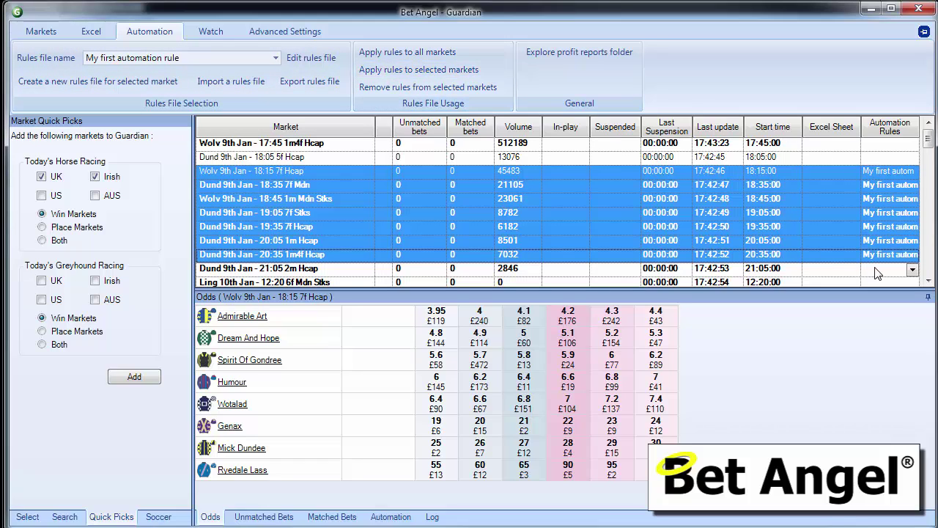
left_click(402, 87)
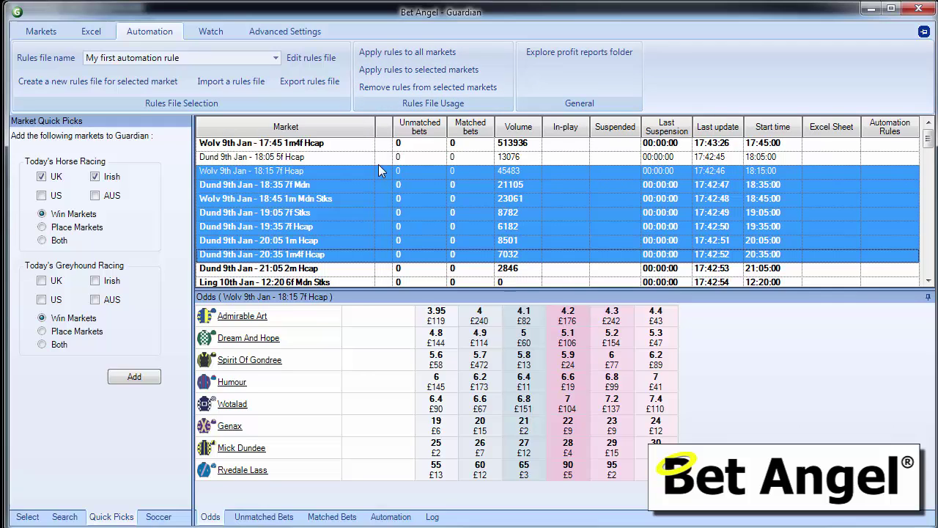
Open My first automation rule for editing with the Dund 18:05 5f Hcap market and duplicate the Place a back bet rule.
left_click(346, 158)
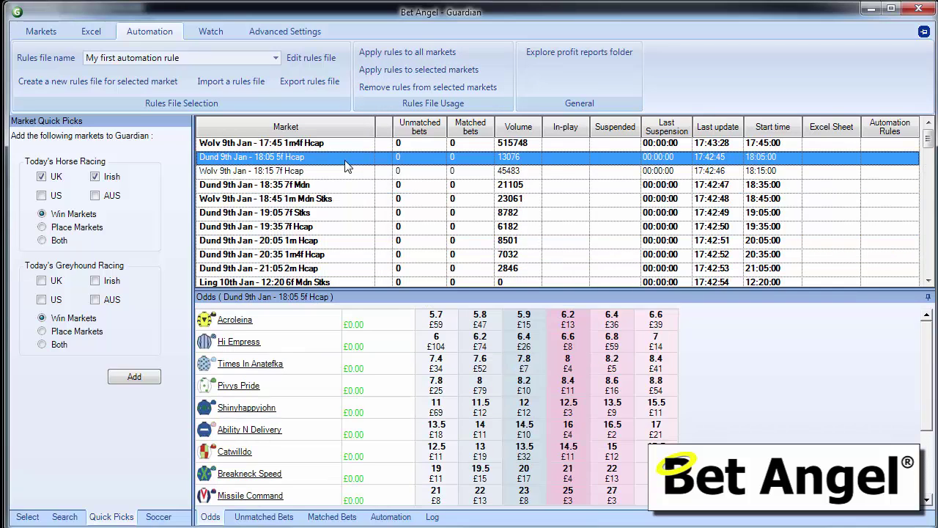
left_click(317, 60)
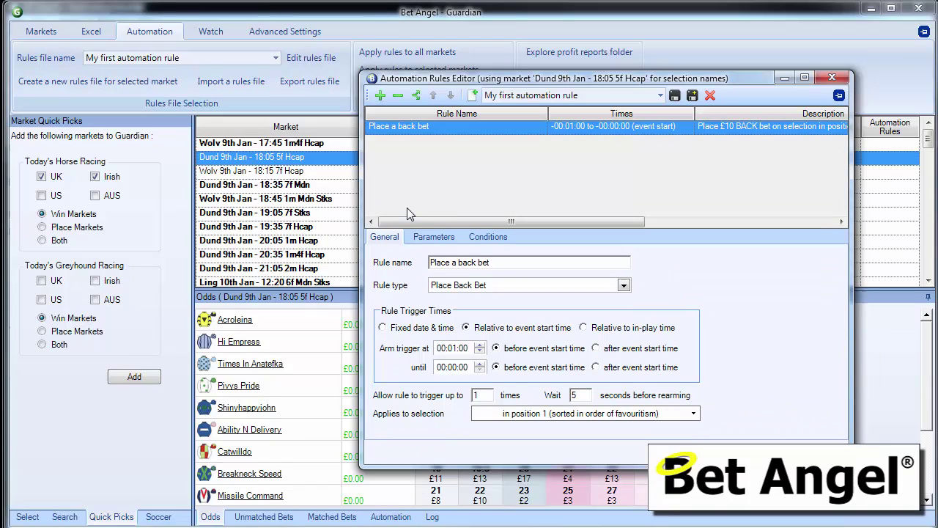
left_click(415, 101)
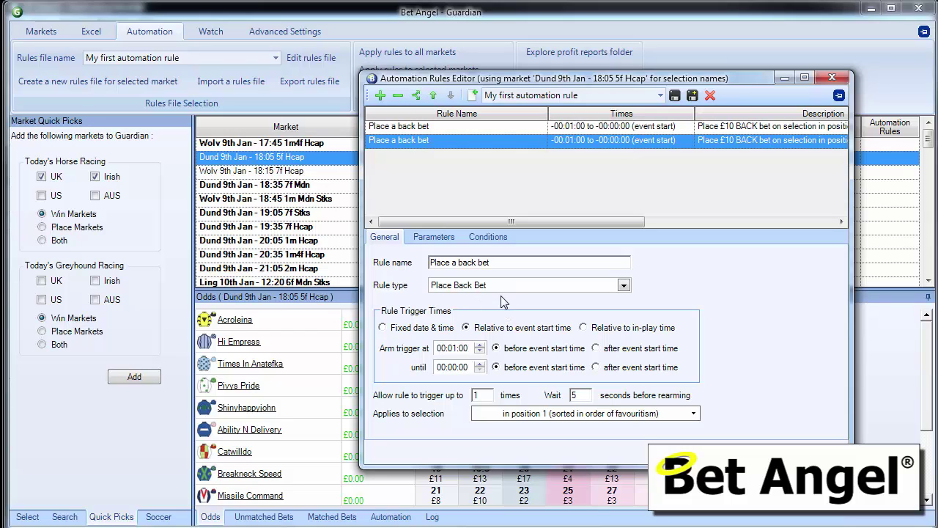
Set the duplicated back bet rule to apply to the selection in position 2, sorted in order of favouritism.
left_click(693, 414)
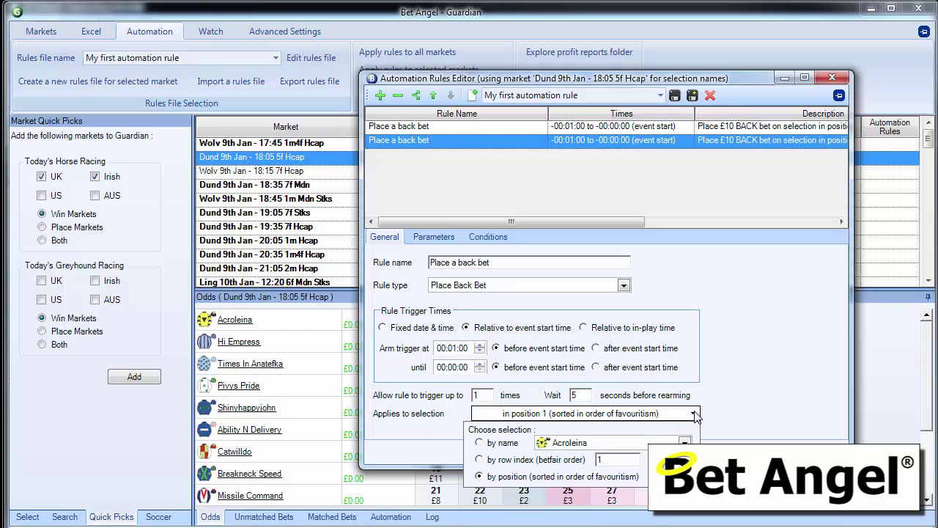
key("Up")
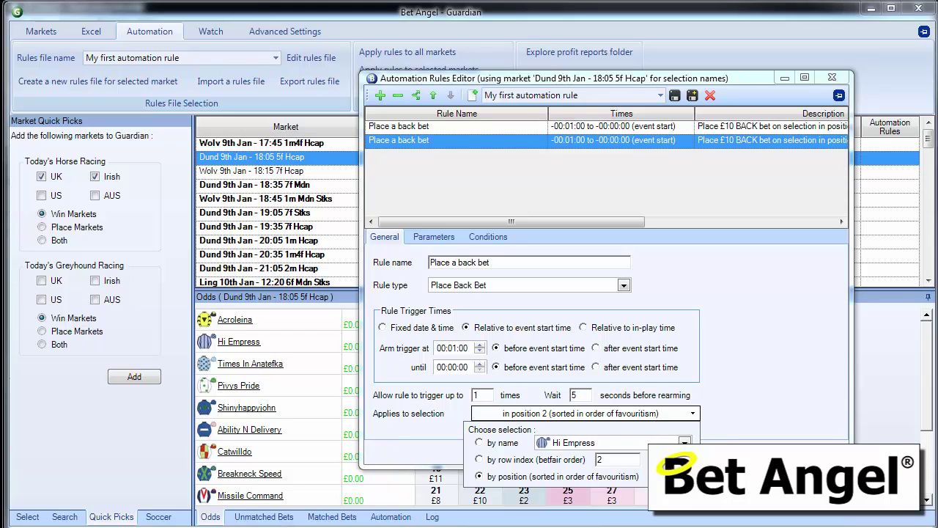
key("Return")
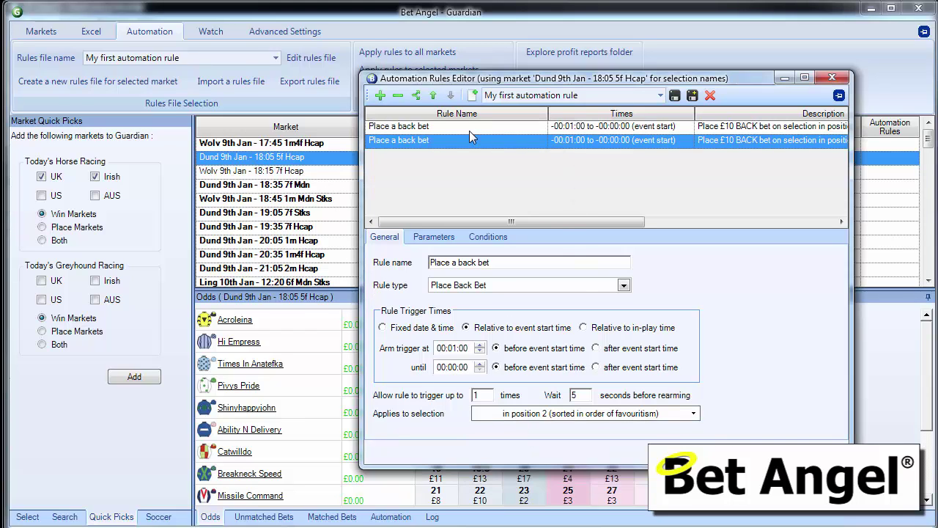